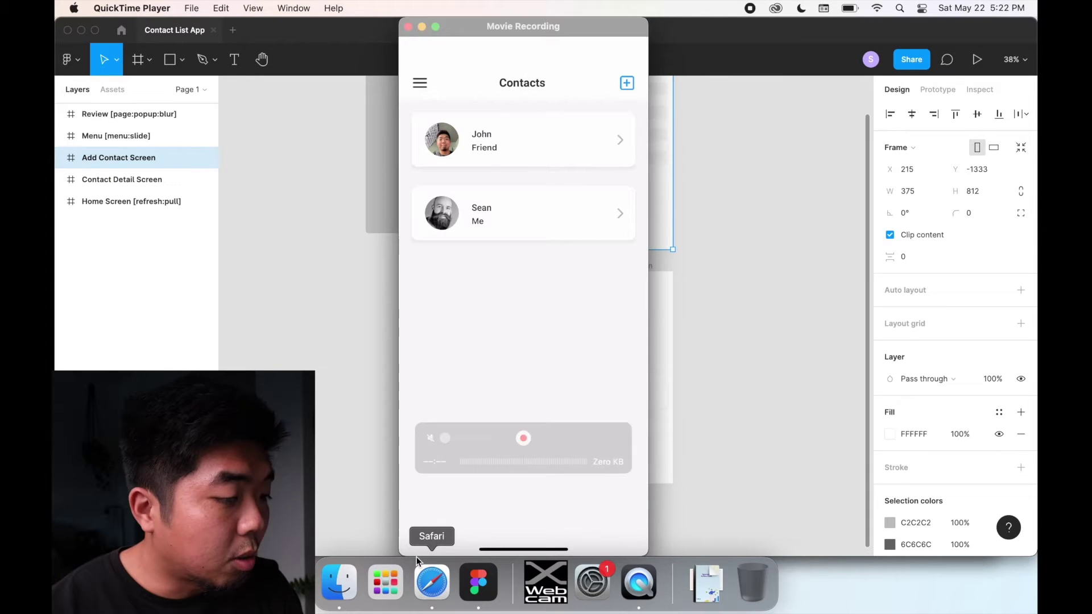
Open the Bravo Tags Master List page in Safari and scroll down through it
{"action": "left_click", "coordinate": [432, 584]}
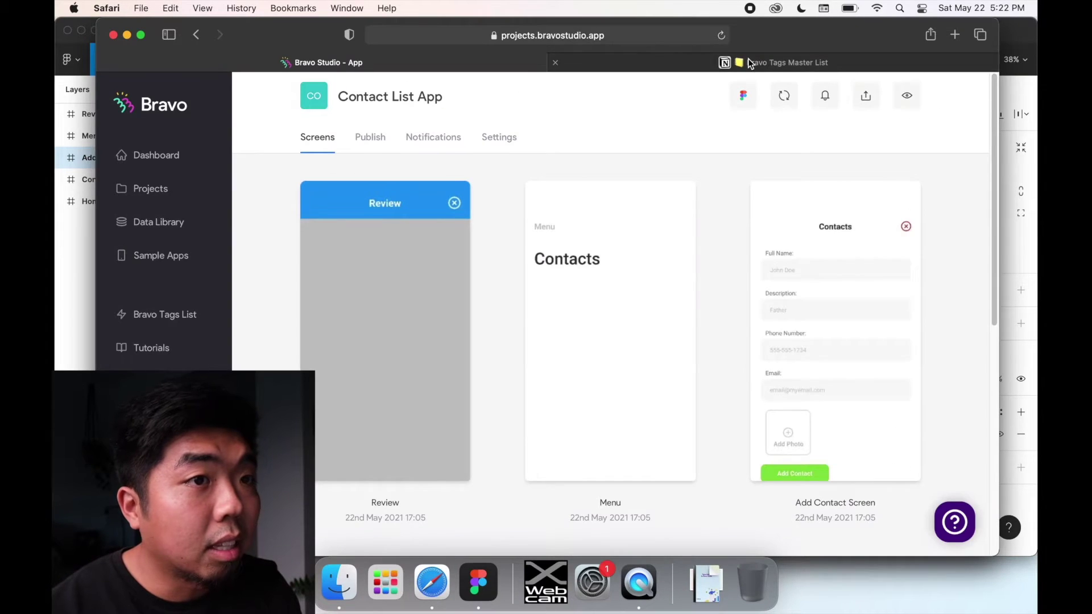
{"action": "left_click", "coordinate": [729, 64]}
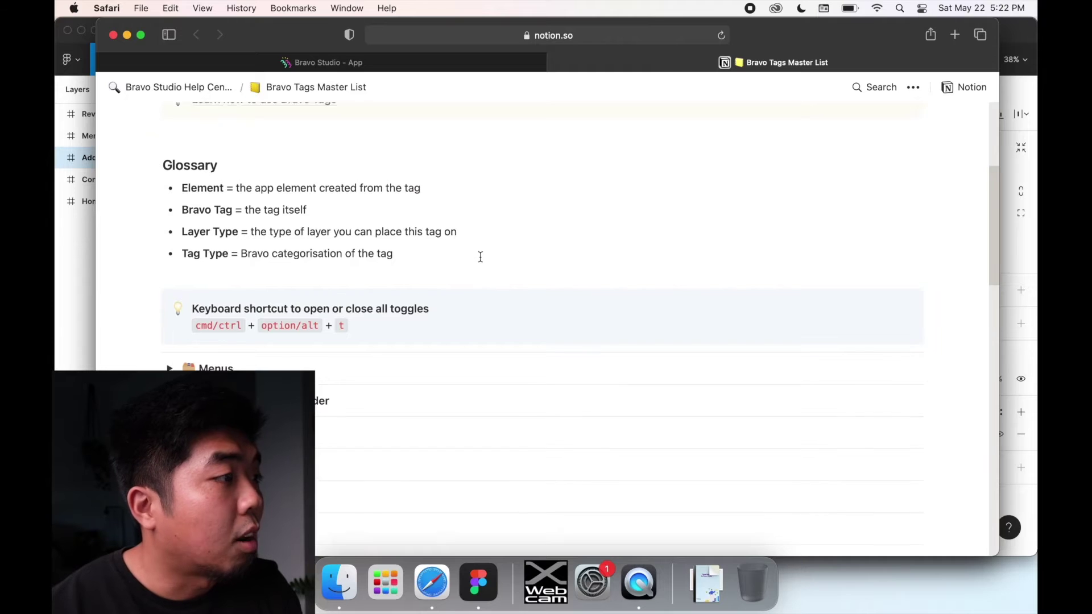
{"action": "scroll", "coordinate": [481, 256], "scroll_direction": "up", "scroll_amount": 5}
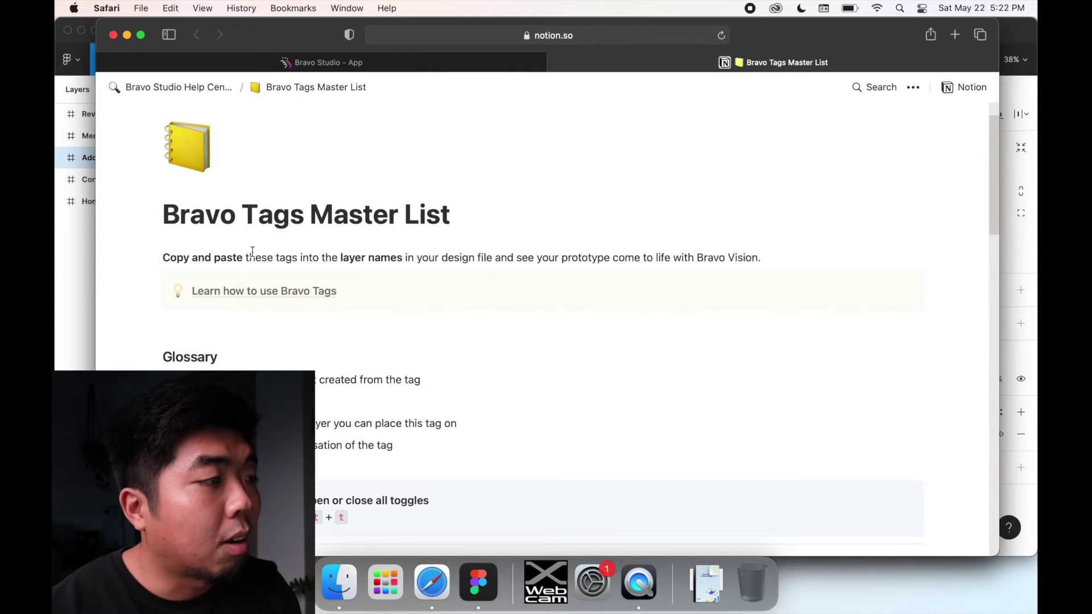
{"action": "scroll", "coordinate": [545, 242], "scroll_direction": "down", "scroll_amount": 1}
{"action": "scroll", "coordinate": [545, 242], "scroll_direction": "down", "scroll_amount": 3}
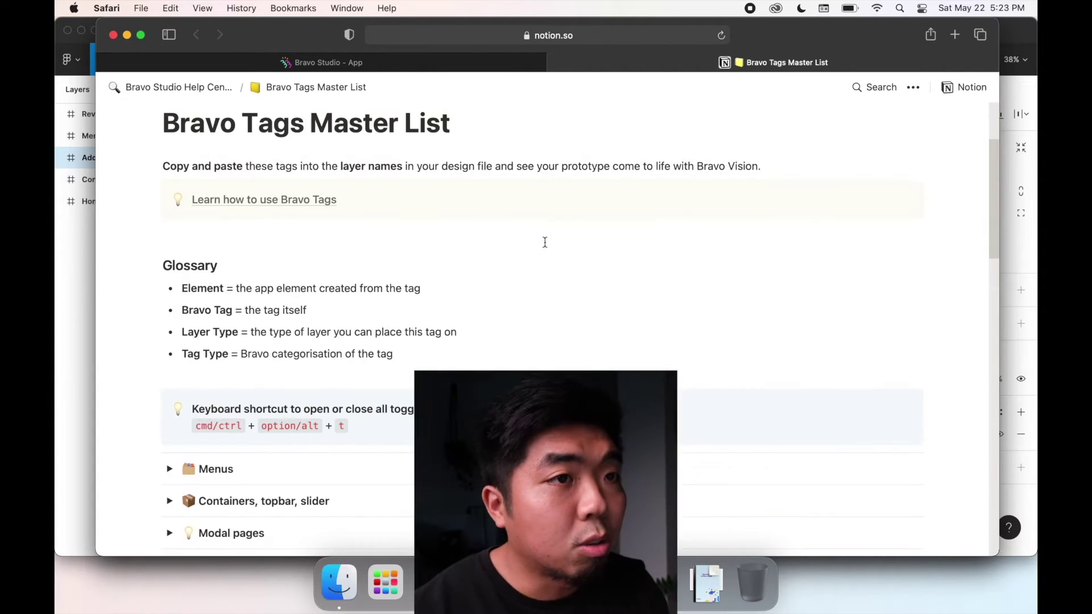
{"action": "scroll", "coordinate": [559, 232], "scroll_direction": "down", "scroll_amount": 2}
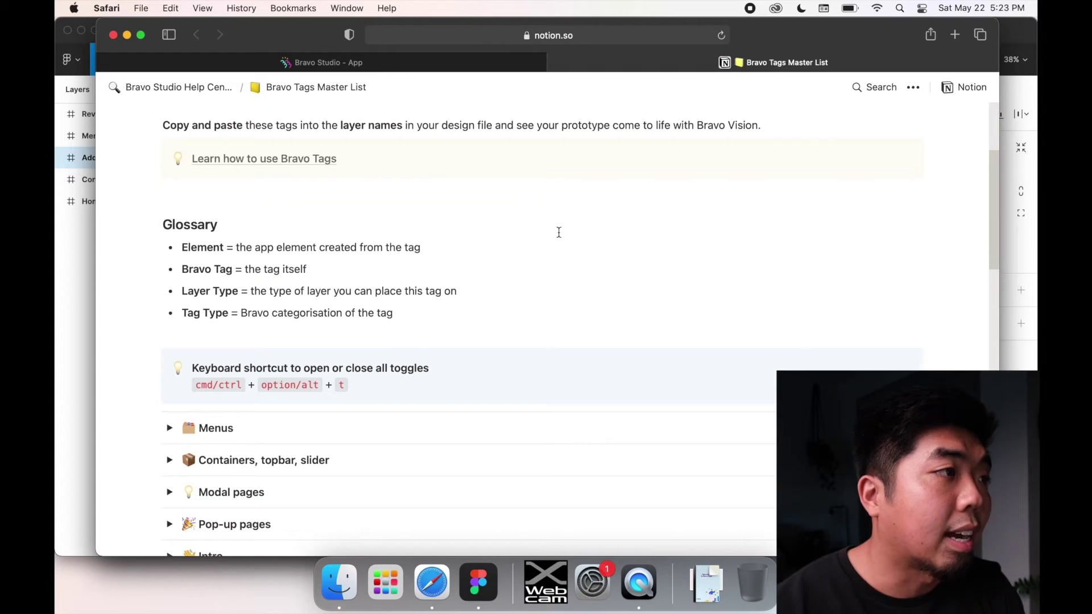
{"action": "scroll", "coordinate": [411, 220], "scroll_direction": "down", "scroll_amount": 10}
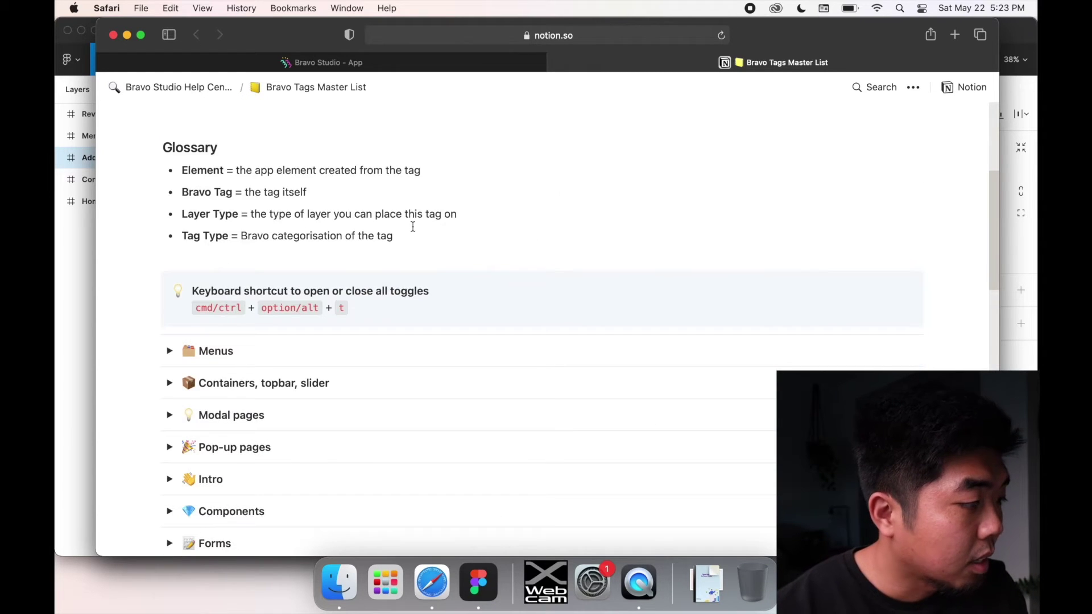
{"action": "scroll", "coordinate": [307, 261], "scroll_direction": "up", "scroll_amount": 2}
{"action": "scroll", "coordinate": [290, 319], "scroll_direction": "down", "scroll_amount": 4}
{"action": "scroll", "coordinate": [281, 346], "scroll_direction": "down", "scroll_amount": 3}
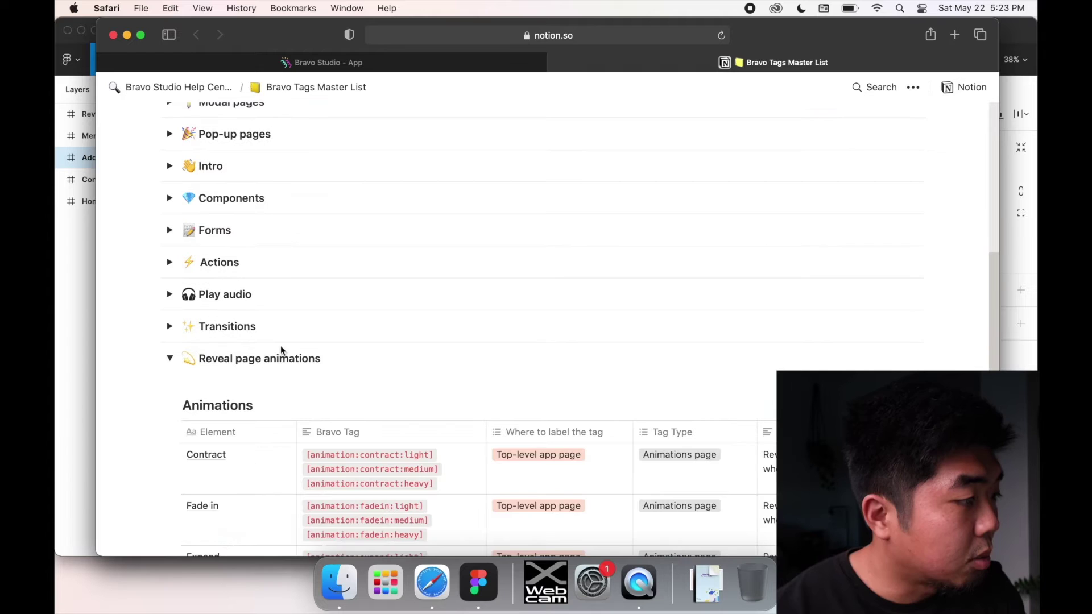
{"action": "scroll", "coordinate": [325, 351], "scroll_direction": "down", "scroll_amount": 4}
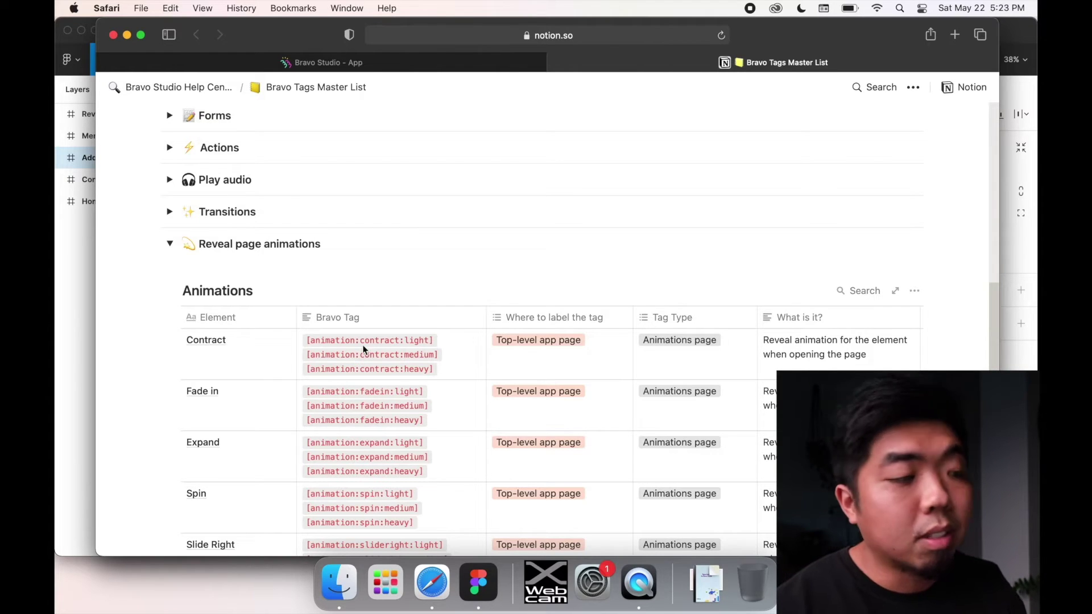
In the Reveal page animations table, select the [animation:slidetop:medium] tag in the Slide Top cell
{"action": "scroll", "coordinate": [382, 338], "scroll_direction": "down", "scroll_amount": 3}
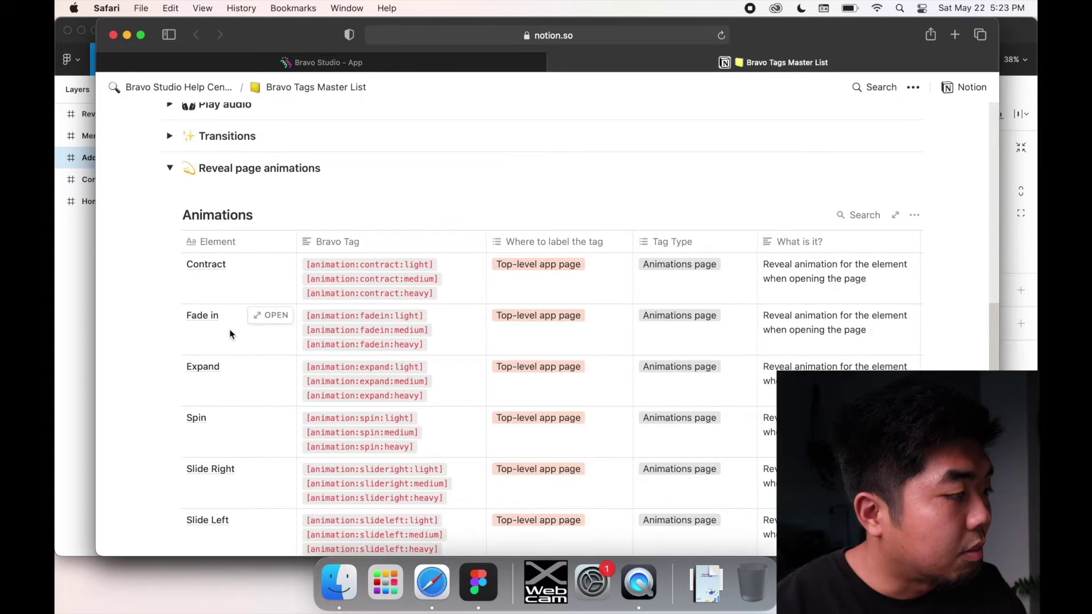
{"action": "scroll", "coordinate": [231, 330], "scroll_direction": "down", "scroll_amount": 2}
{"action": "scroll", "coordinate": [234, 361], "scroll_direction": "down", "scroll_amount": 1}
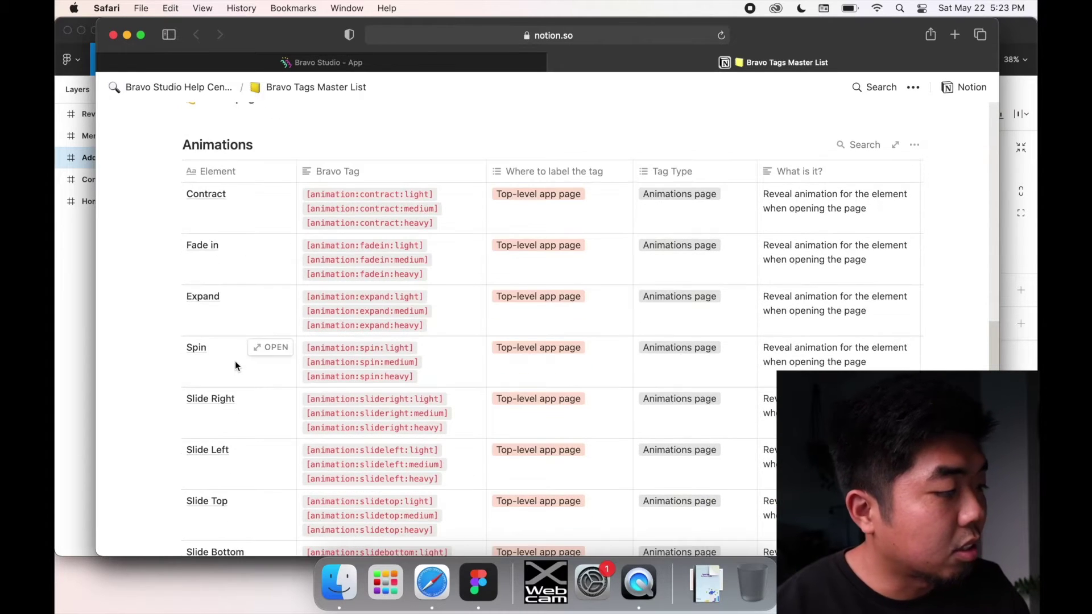
{"action": "scroll", "coordinate": [279, 462], "scroll_direction": "down", "scroll_amount": 4}
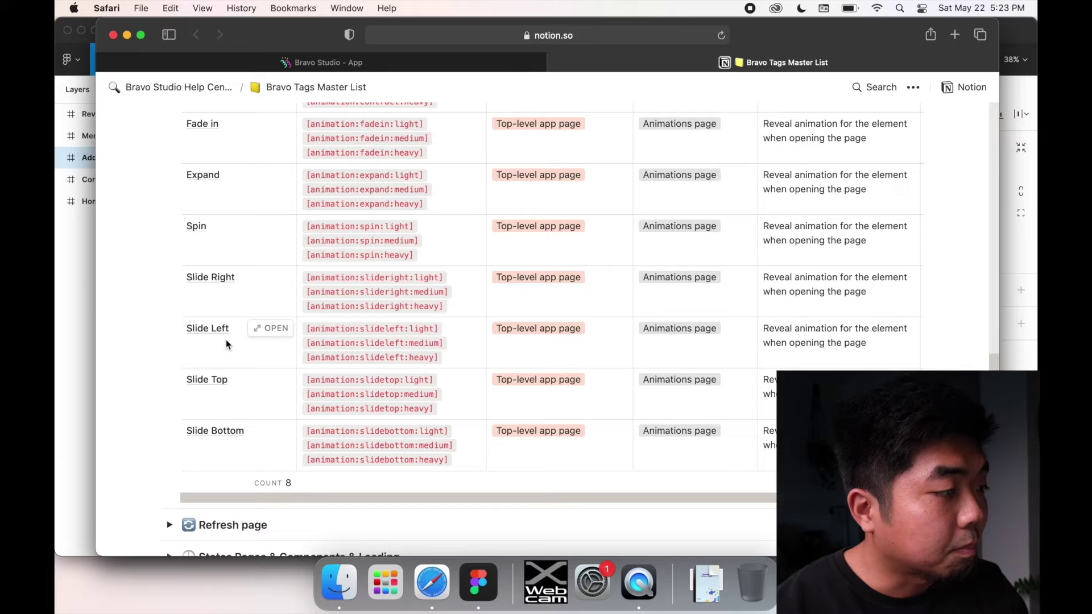
{"action": "left_click", "coordinate": [347, 397]}
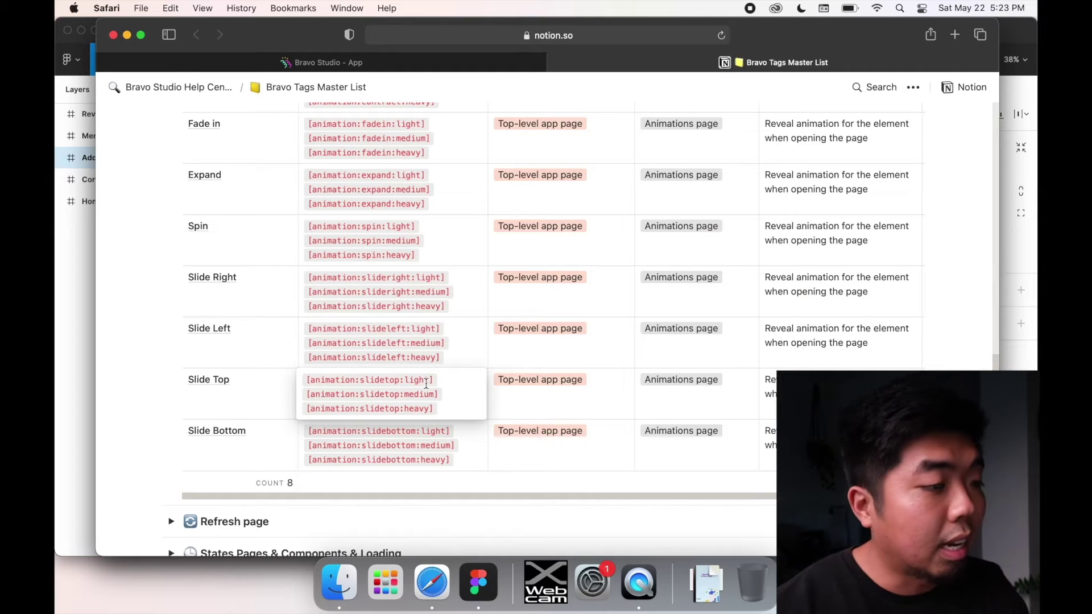
{"action": "left_click_drag", "start_coordinate": [308, 394], "coordinate": [442, 397]}
{"action": "key", "text": "super+c"}
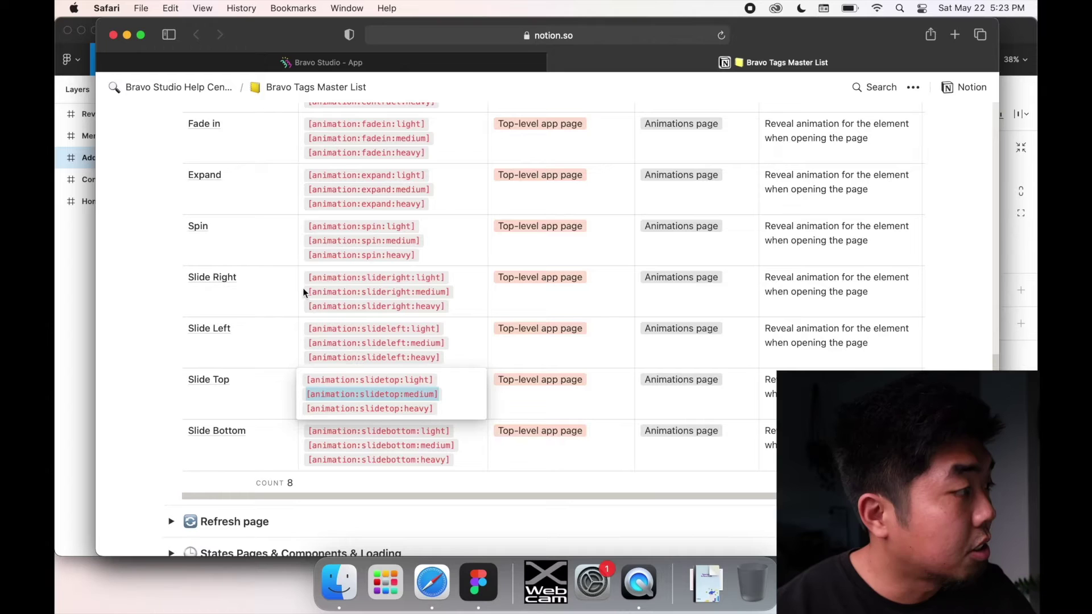
In Figma, replace the Home Screen frame's [refresh:pull] tag with [animation:slidetop:medium]
{"action": "left_click", "coordinate": [85, 218]}
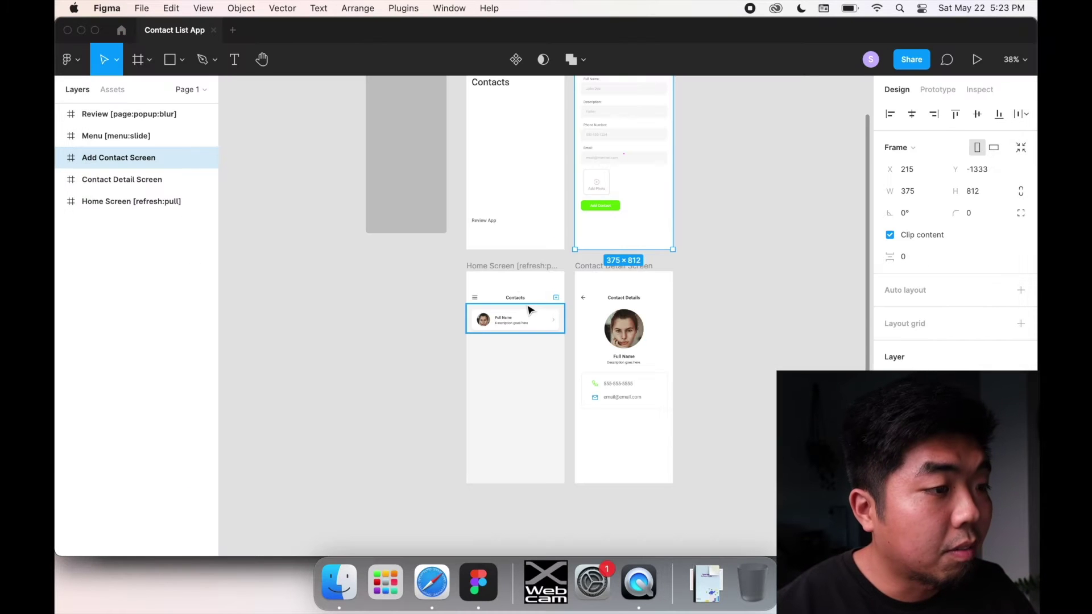
{"action": "left_click", "coordinate": [512, 266]}
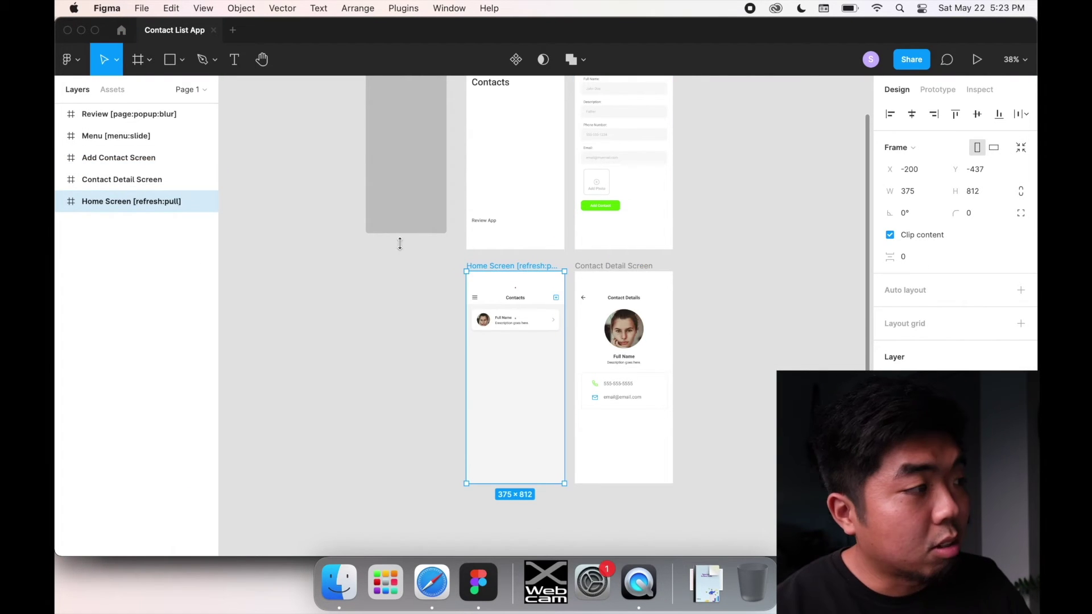
{"action": "double_click", "coordinate": [153, 203]}
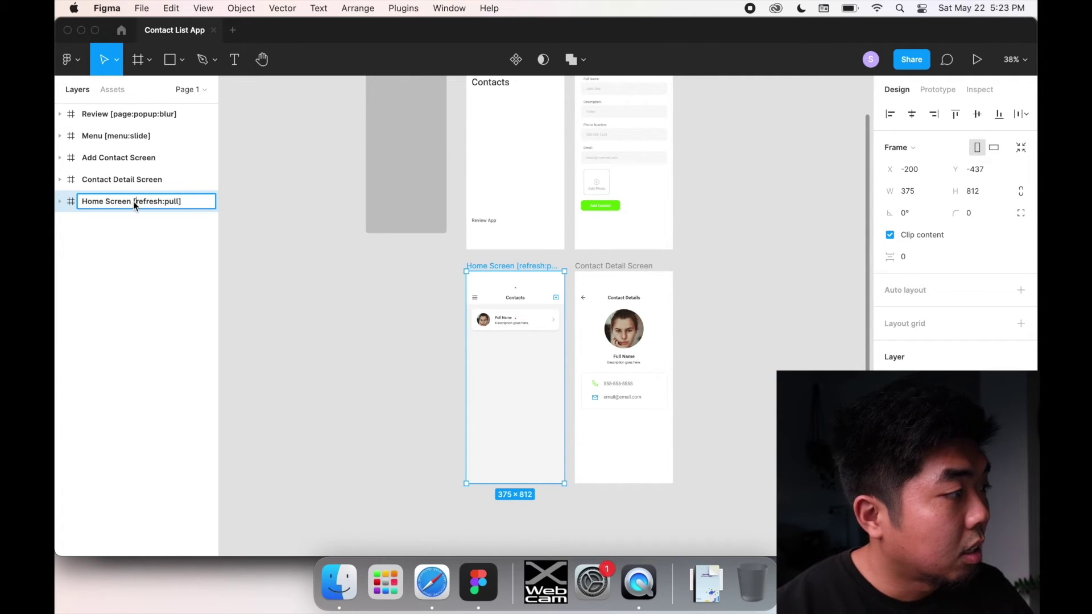
{"action": "left_click_drag", "start_coordinate": [134, 202], "coordinate": [217, 205]}
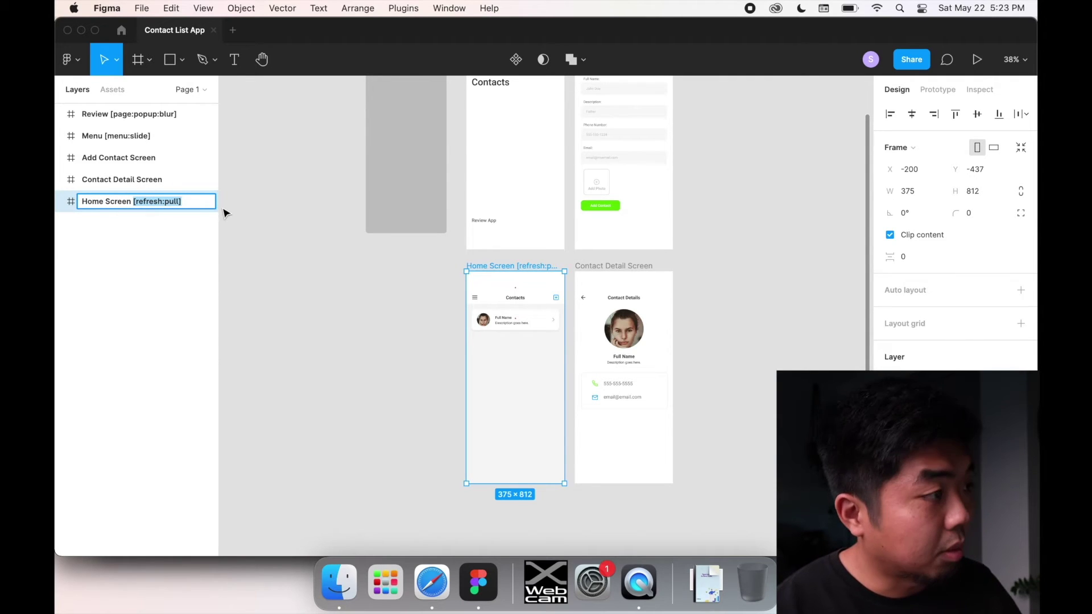
{"action": "key", "text": "super+v"}
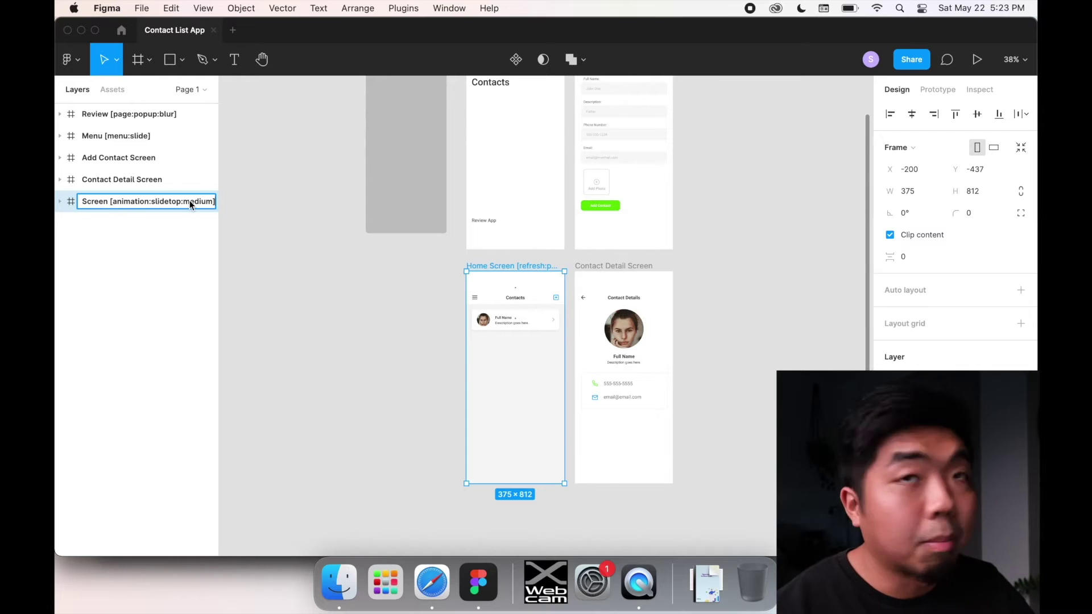
{"action": "key", "text": "Return"}
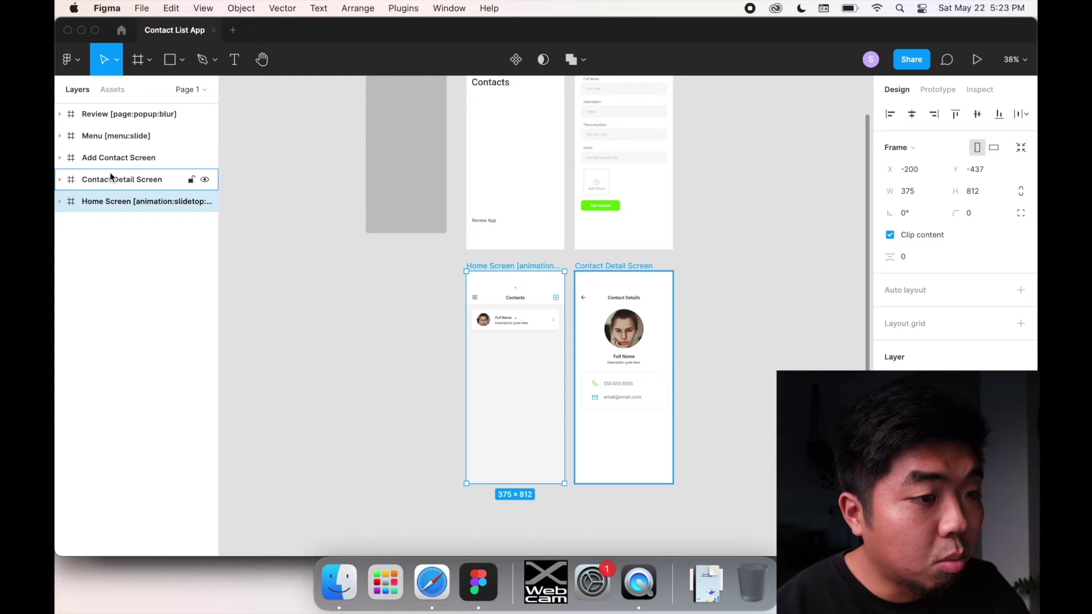
Append [animation:slidetop:medium] to the Contact Detail Screen frame's name
{"action": "left_click", "coordinate": [613, 269]}
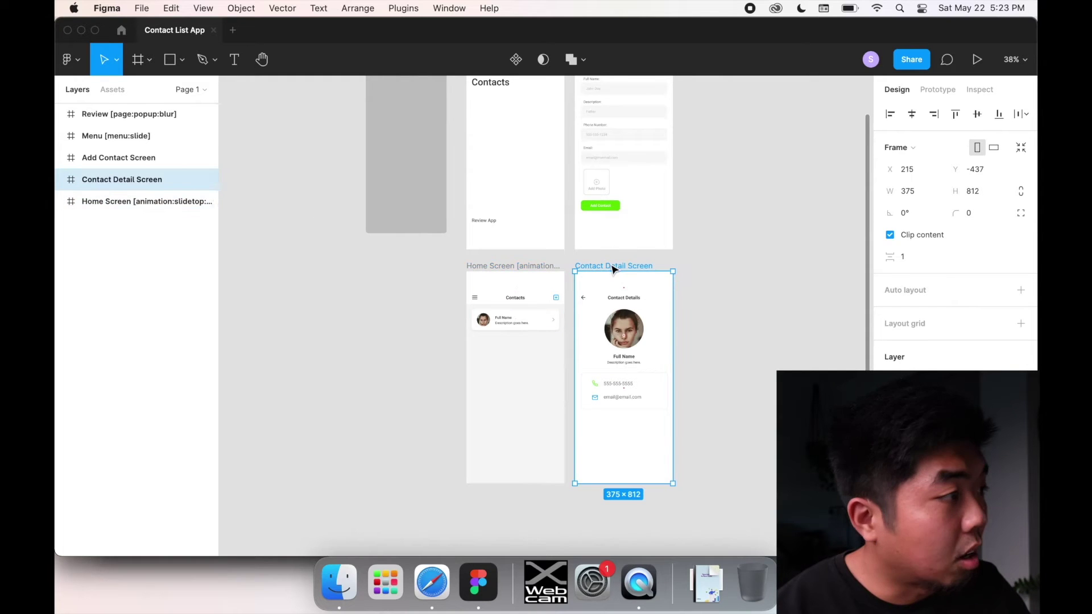
{"action": "double_click", "coordinate": [168, 183]}
{"action": "left_click", "coordinate": [168, 184]}
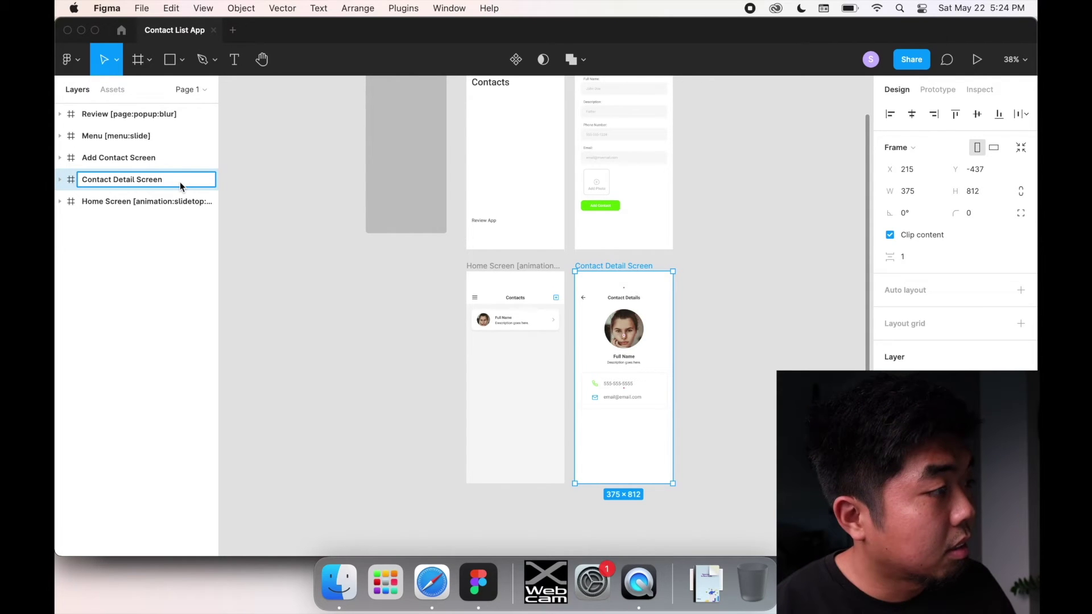
{"action": "key", "text": "super+v"}
{"action": "key", "text": "Return"}
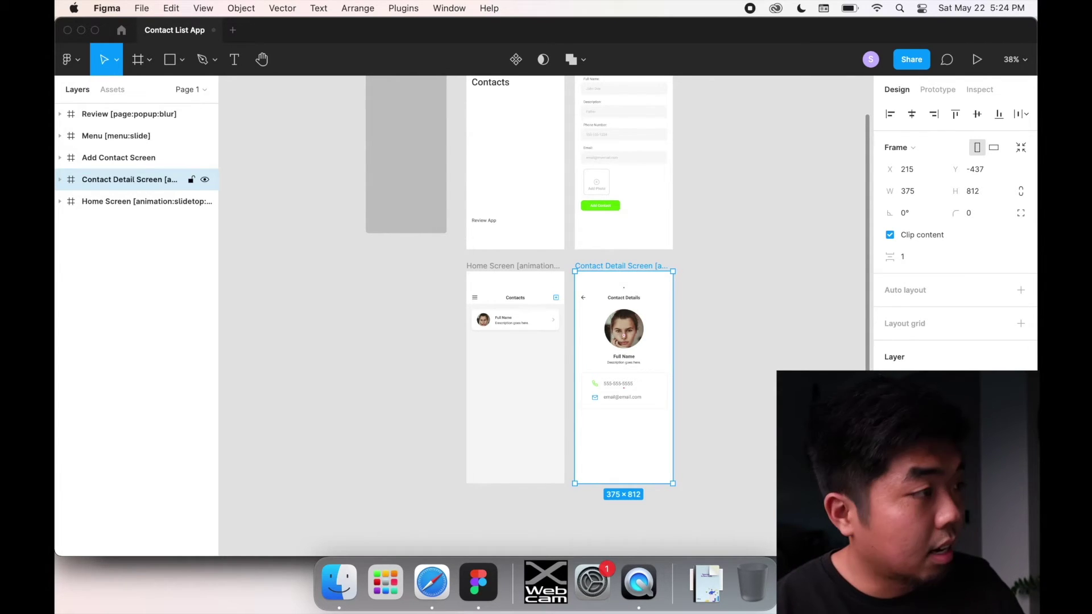
{"action": "left_click", "coordinate": [432, 580]}
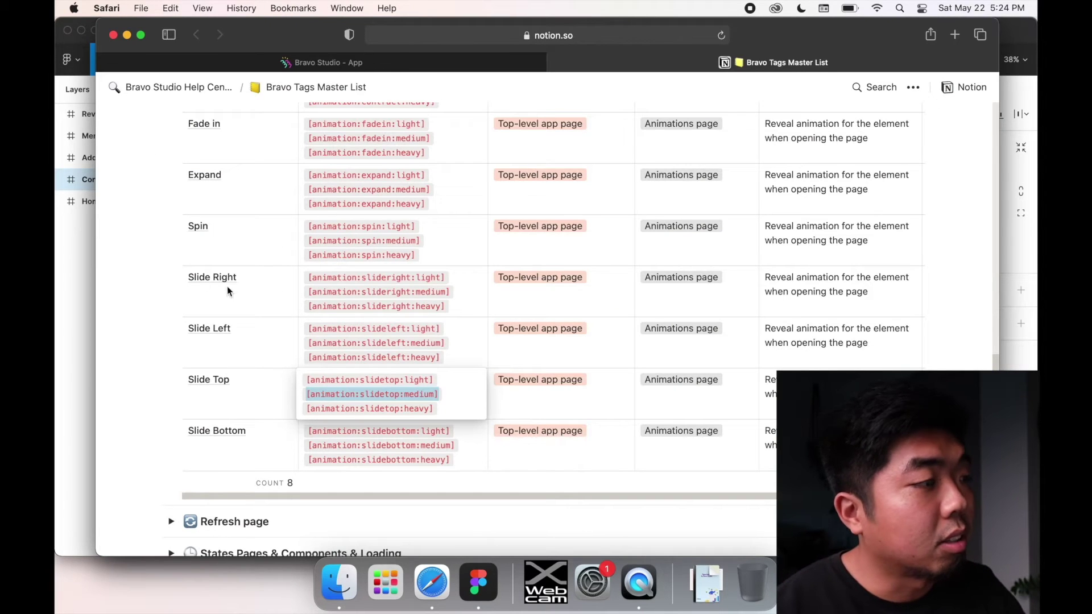
Expand the Transitions section and select the Move row's [transition:move:up] tag
{"action": "left_click", "coordinate": [144, 230]}
{"action": "scroll", "coordinate": [145, 230], "scroll_direction": "up", "scroll_amount": 5}
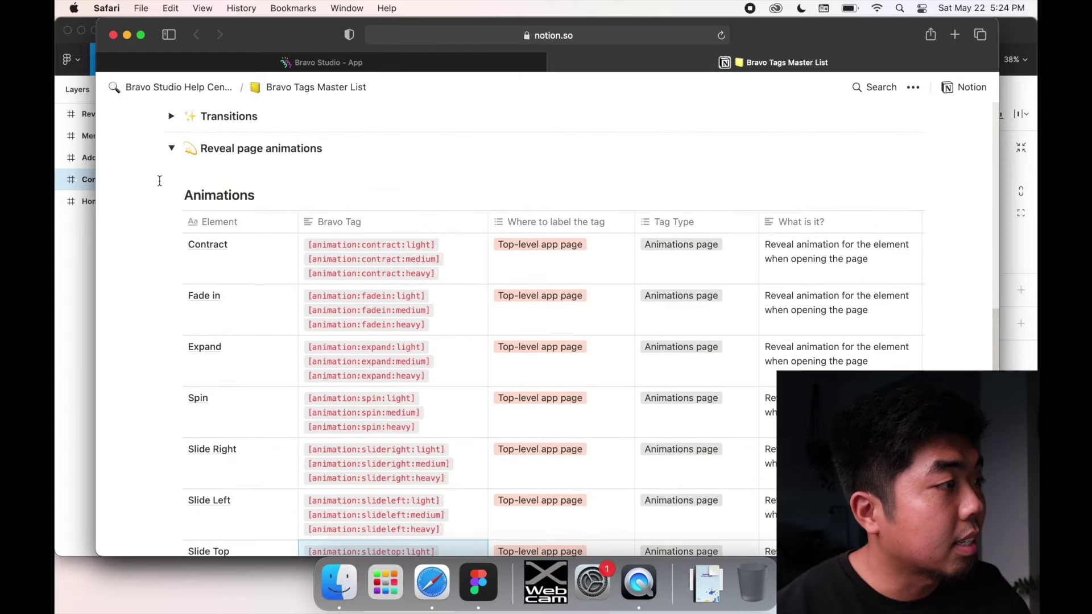
{"action": "left_click", "coordinate": [171, 117]}
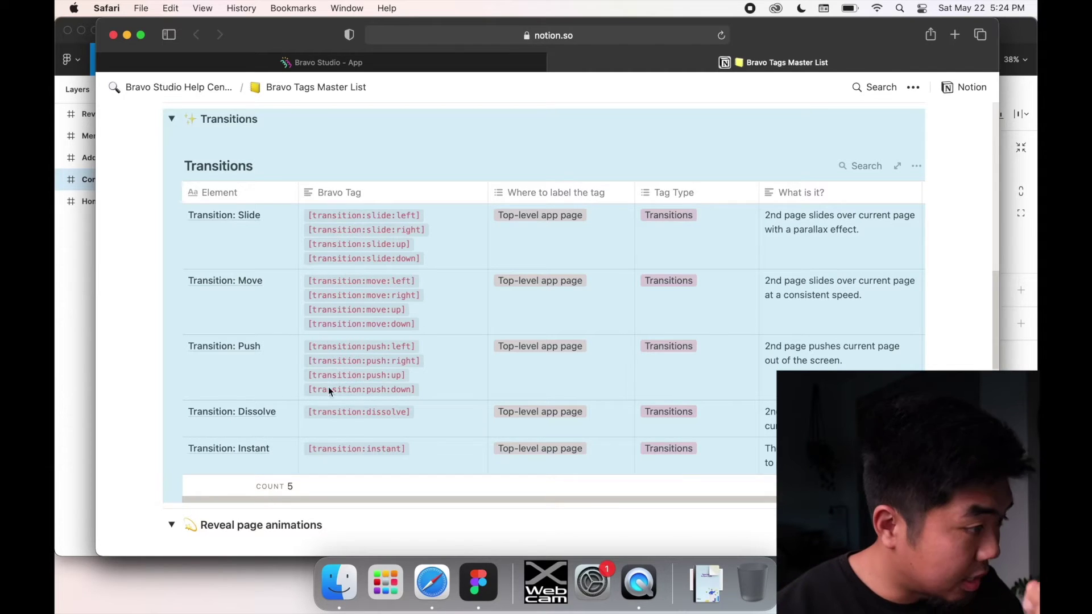
{"action": "left_click", "coordinate": [342, 373]}
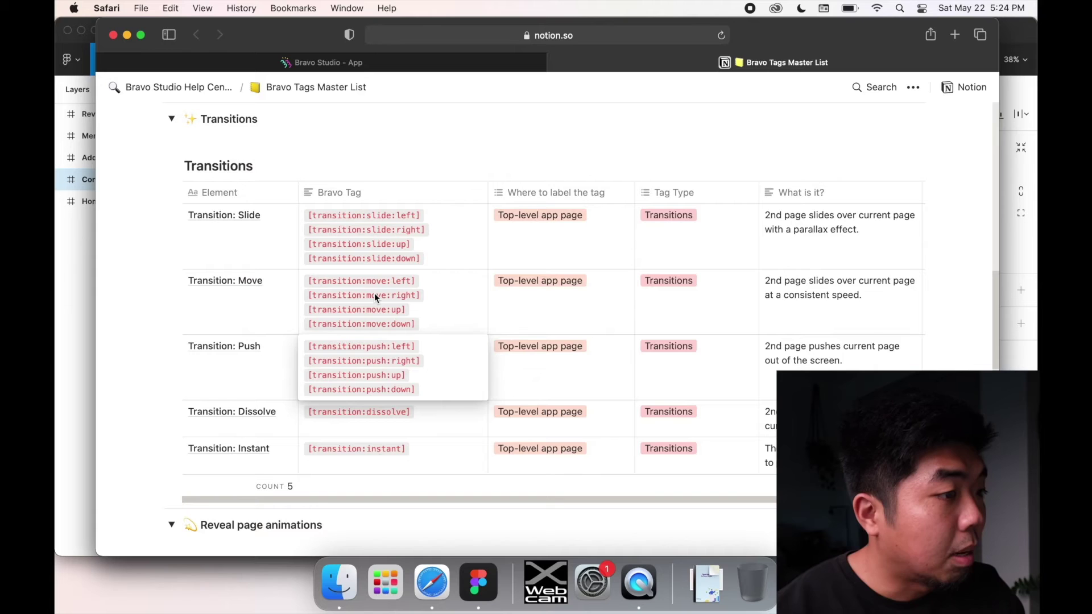
{"action": "key", "text": "Escape"}
{"action": "left_click", "coordinate": [316, 310]}
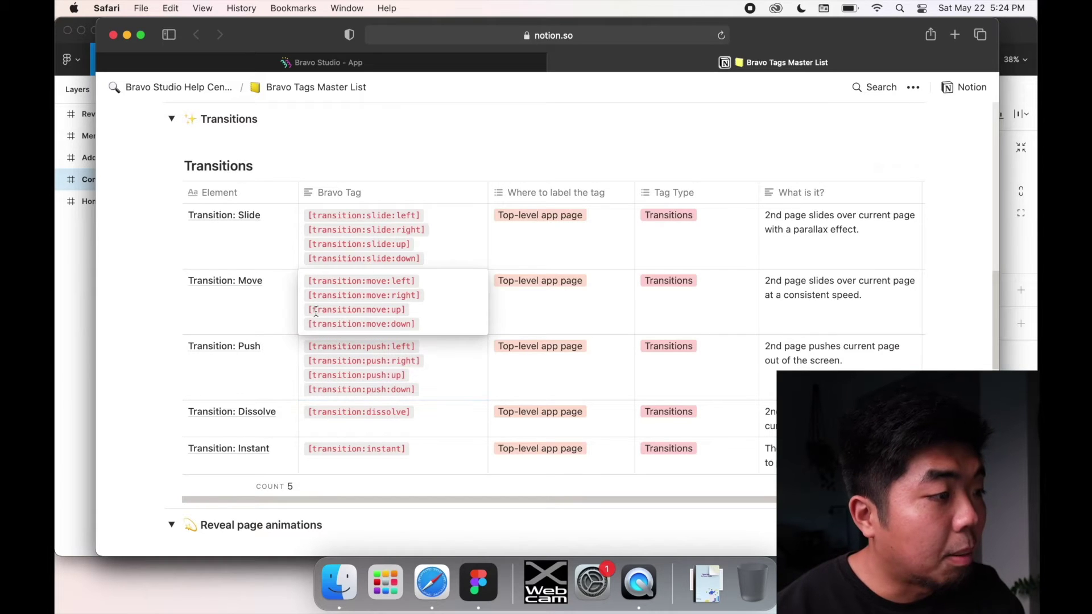
{"action": "left_click_drag", "start_coordinate": [308, 310], "coordinate": [405, 310]}
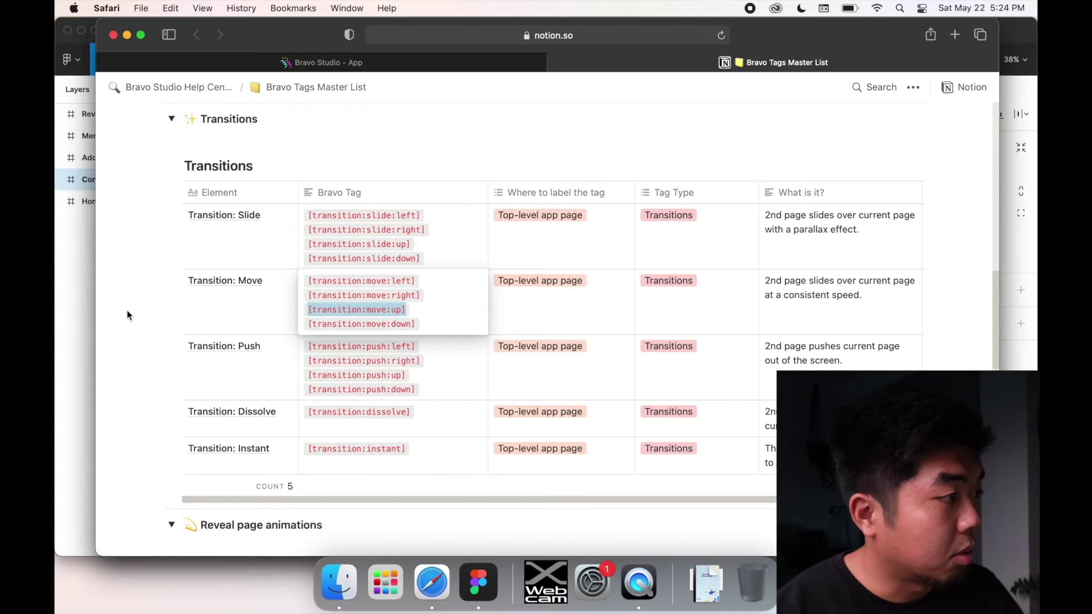
{"action": "left_click", "coordinate": [63, 213]}
Rename the Contact Detail Screen frame with [transition:move:up] in place of its animation tag
{"action": "left_click", "coordinate": [109, 160]}
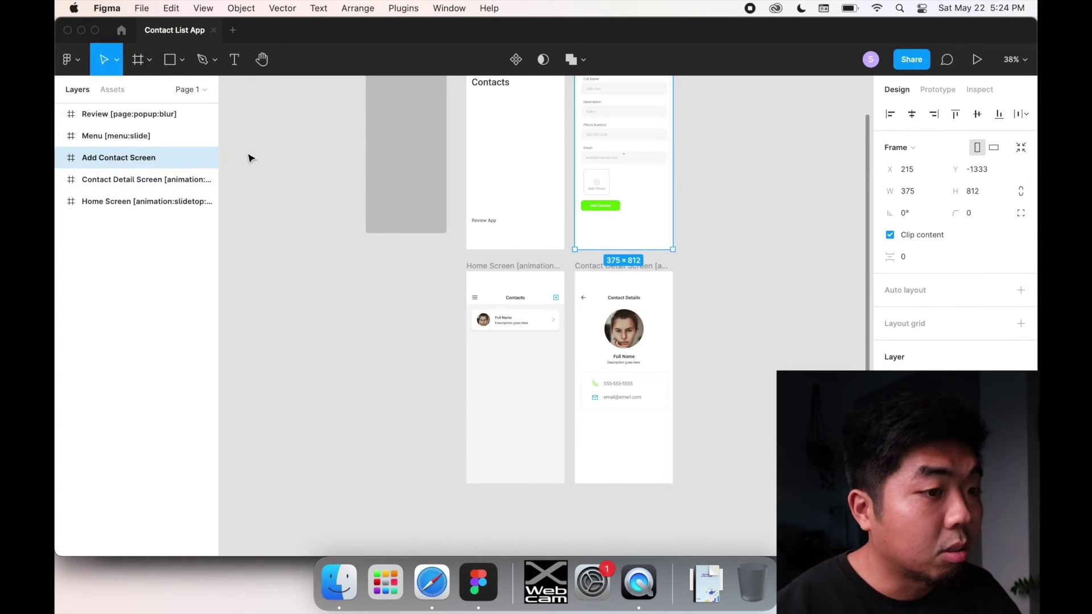
{"action": "left_click", "coordinate": [149, 178]}
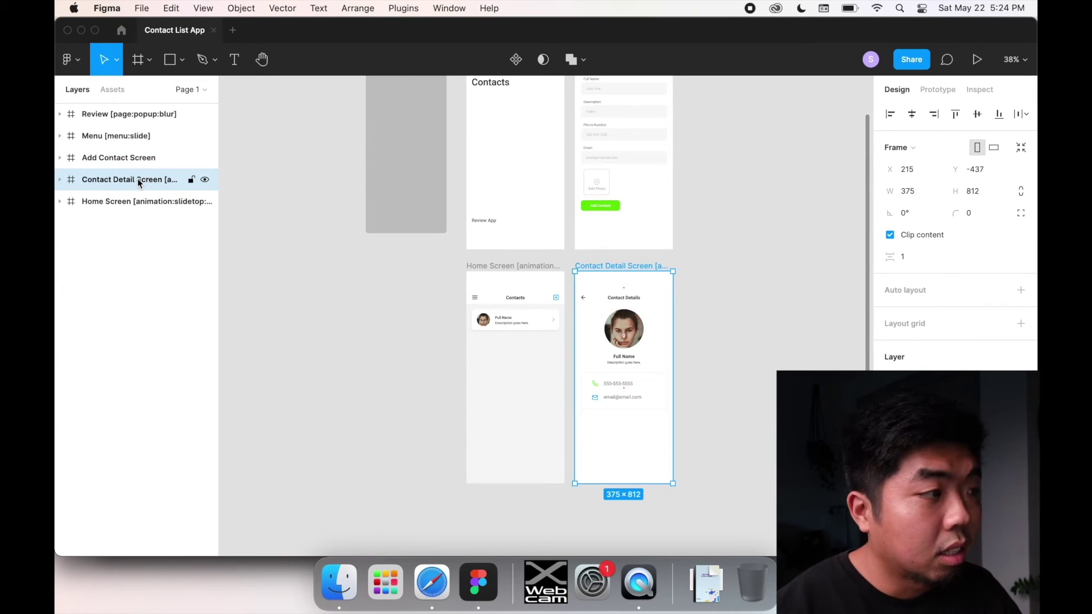
{"action": "double_click", "coordinate": [137, 180]}
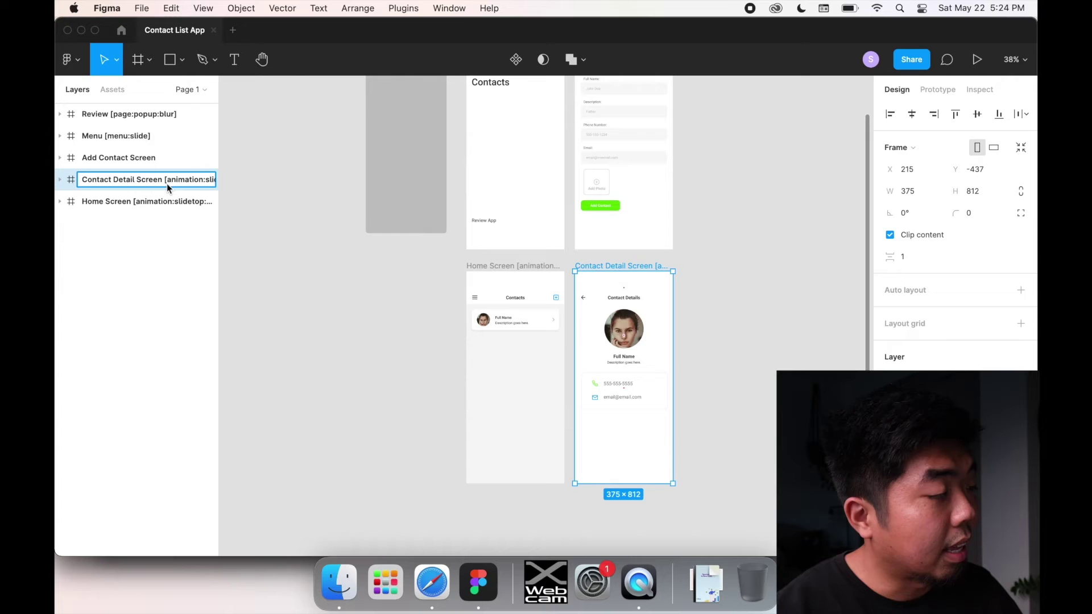
{"action": "type", "text": "[transition:move:up]"}
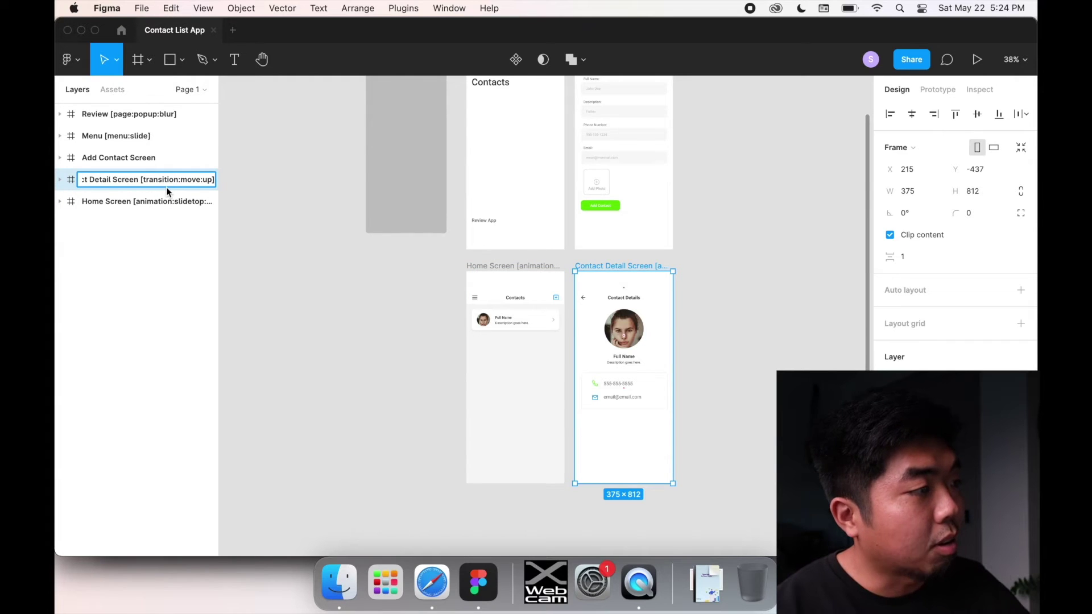
{"action": "key", "text": "Return"}
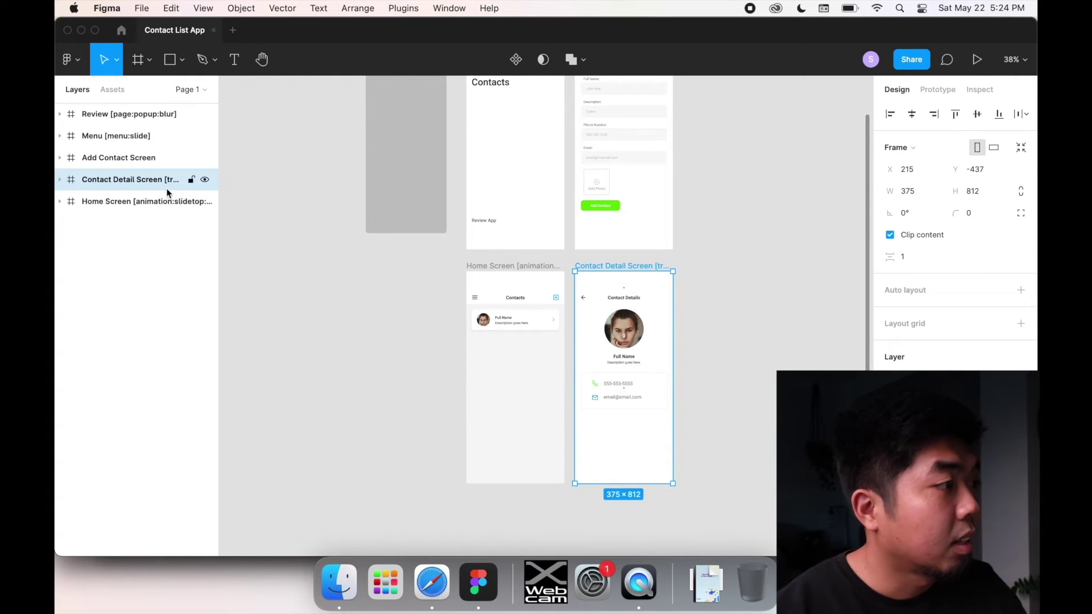
Sync the Contact List App in Bravo Studio with the updated Figma design
{"action": "left_click", "coordinate": [436, 570]}
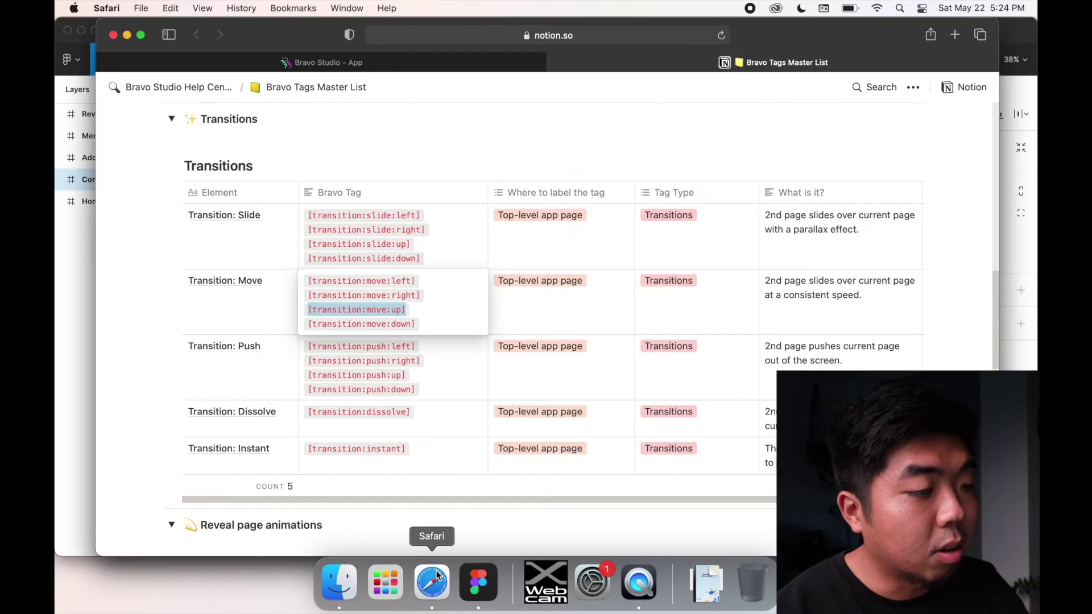
{"action": "left_click", "coordinate": [310, 64]}
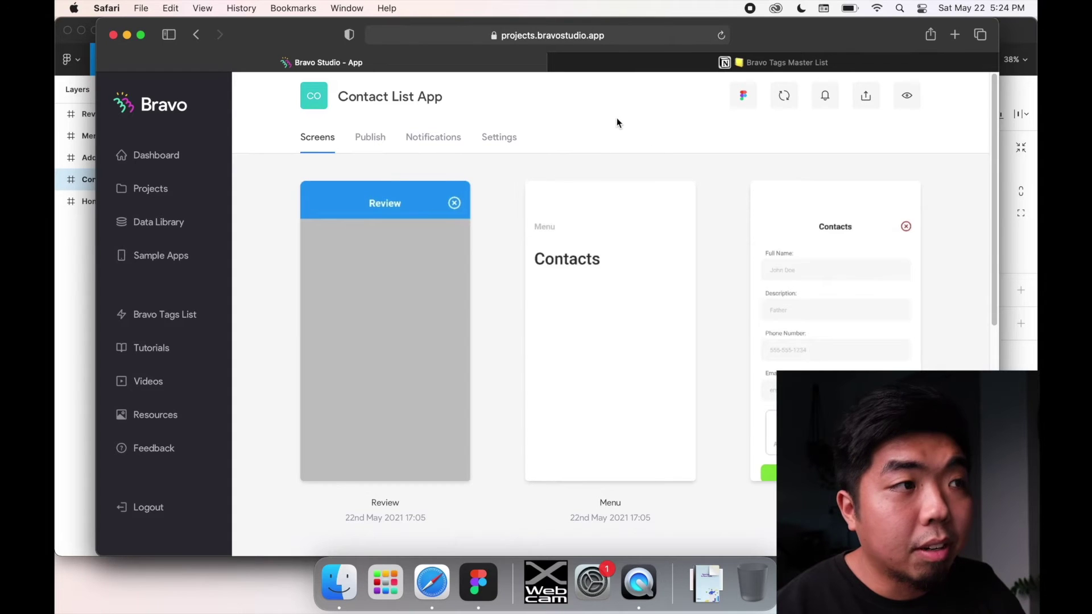
{"action": "left_click", "coordinate": [783, 98]}
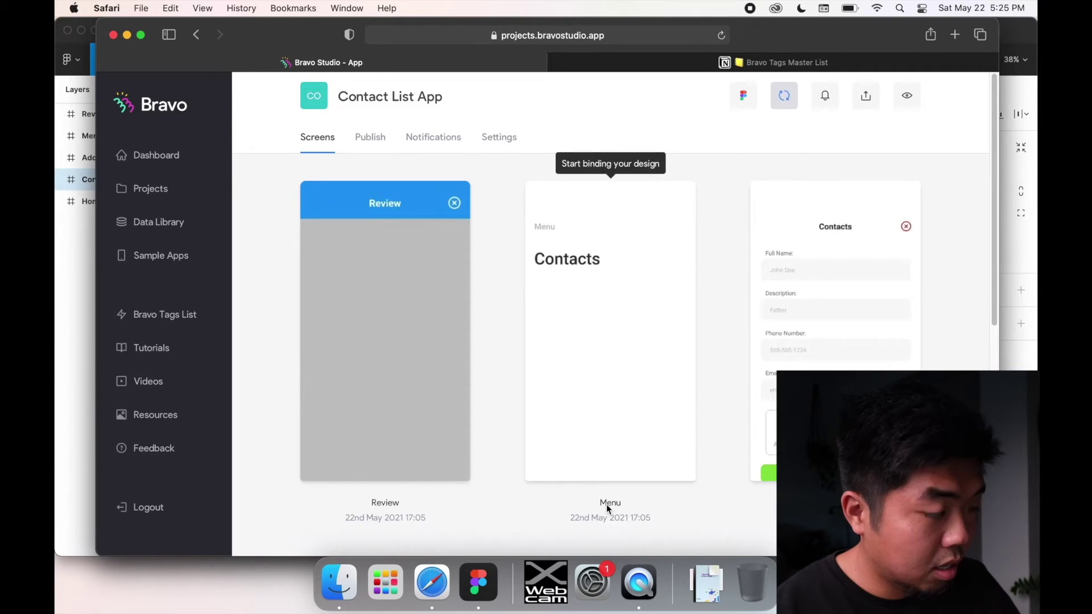
{"action": "key", "text": "ctrl+Up"}
{"action": "left_click", "coordinate": [122, 387]}
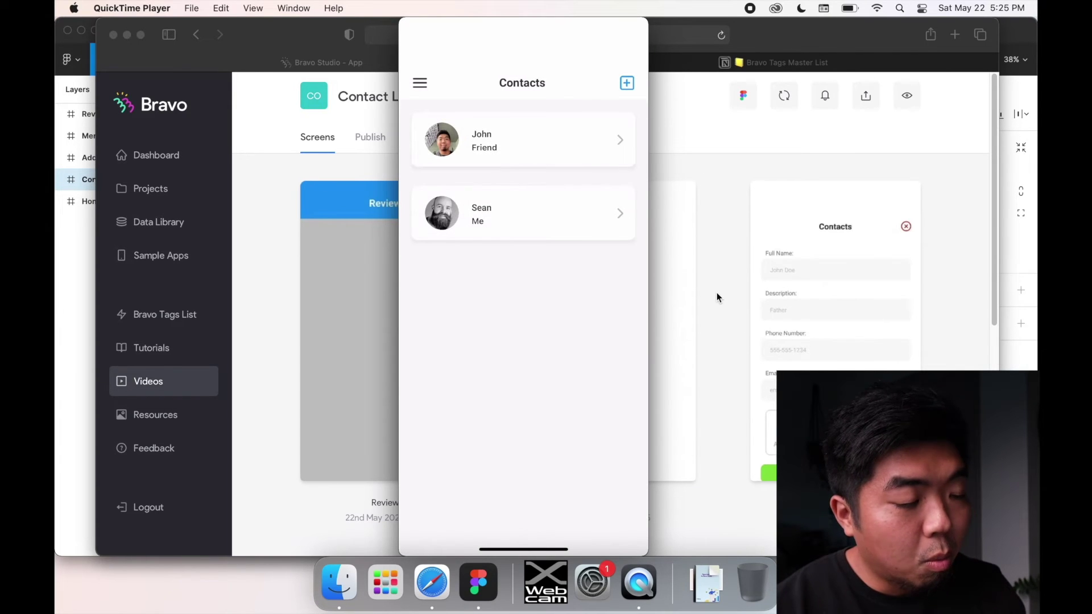
{"action": "mouse_move", "coordinate": [632, 239]}
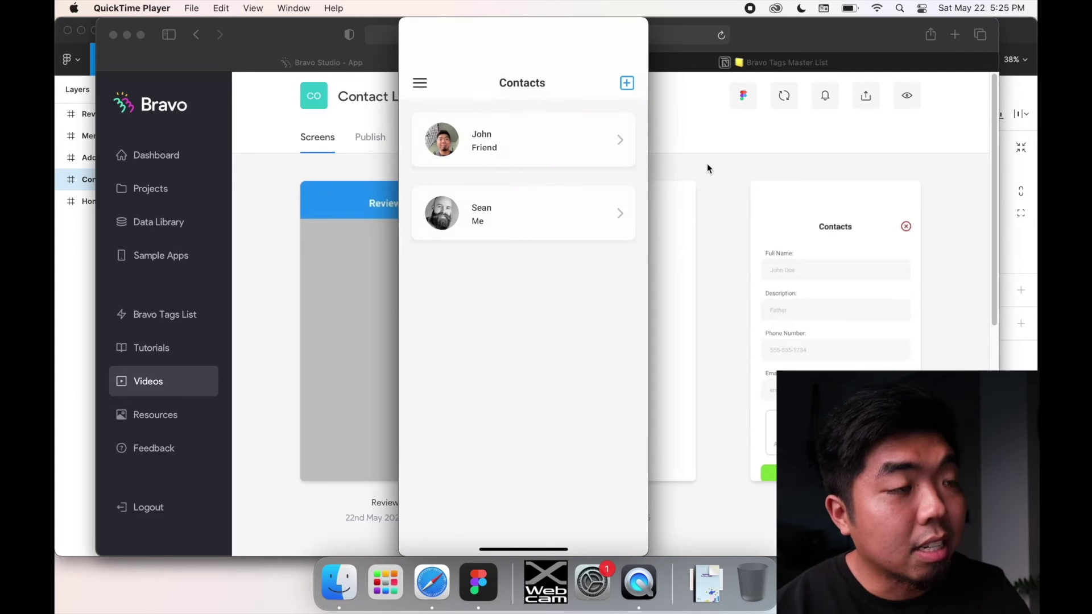
Collapse Transitions and Reveal page animations, then expand the Pop-up pages table in Notion
{"action": "left_click", "coordinate": [756, 62]}
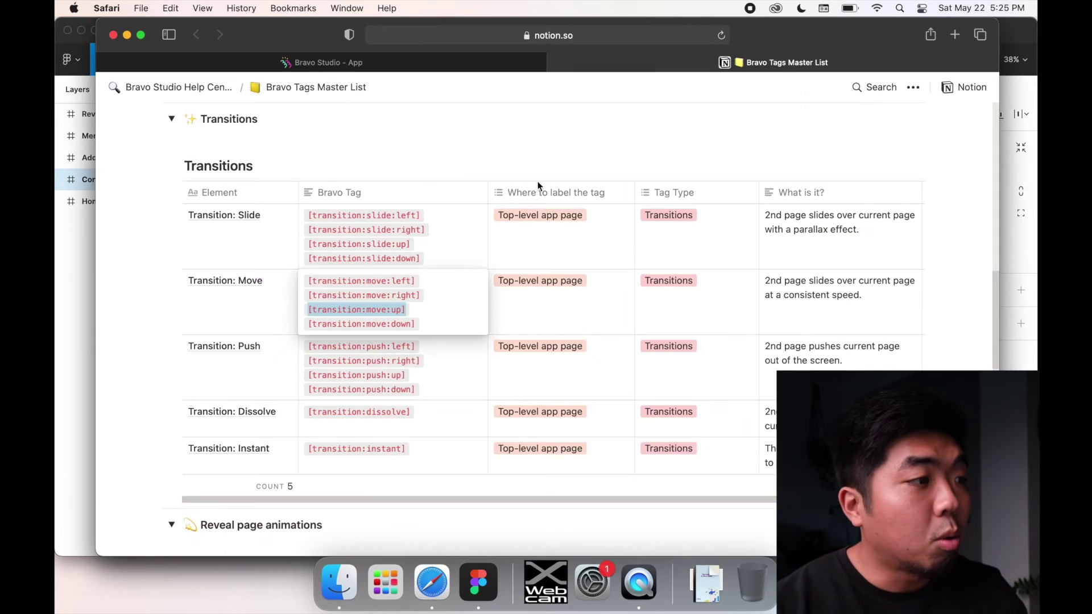
{"action": "left_click", "coordinate": [176, 121]}
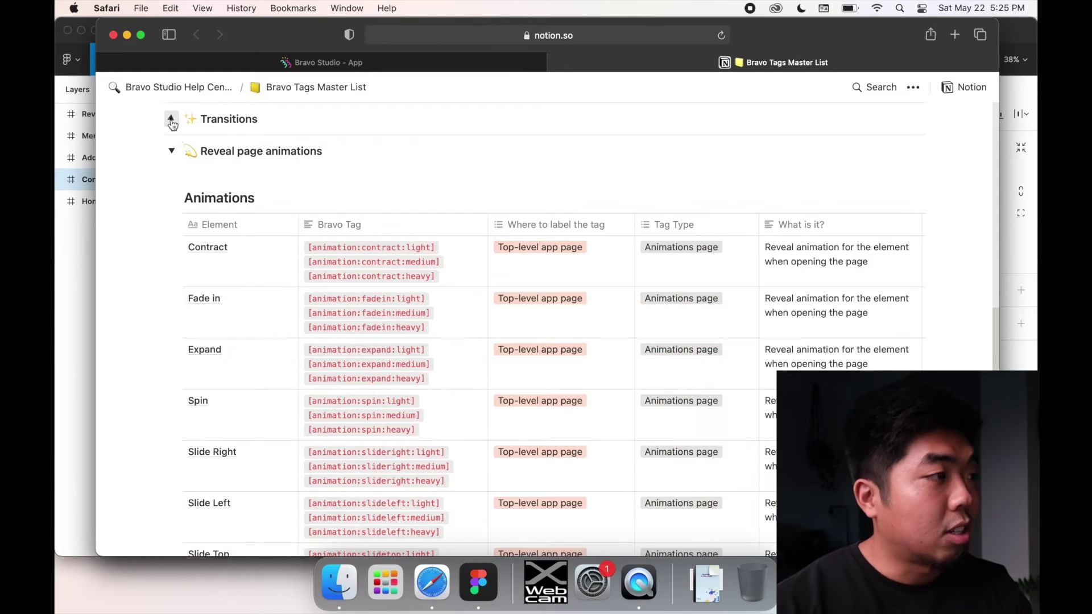
{"action": "left_click", "coordinate": [173, 152]}
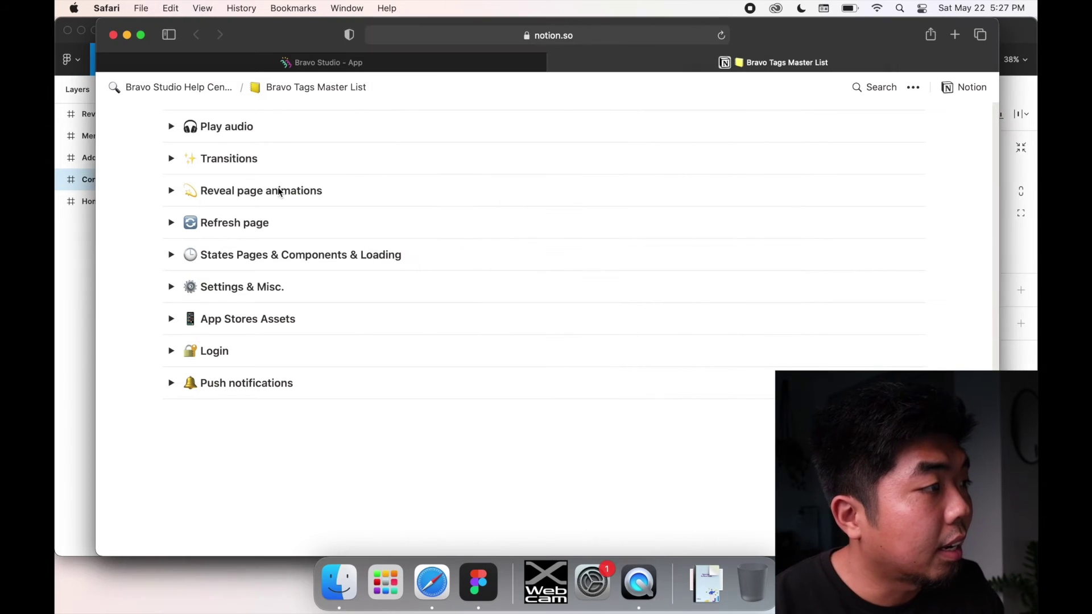
{"action": "scroll", "coordinate": [279, 189], "scroll_direction": "up", "scroll_amount": 3}
{"action": "scroll", "coordinate": [281, 190], "scroll_direction": "up", "scroll_amount": 5}
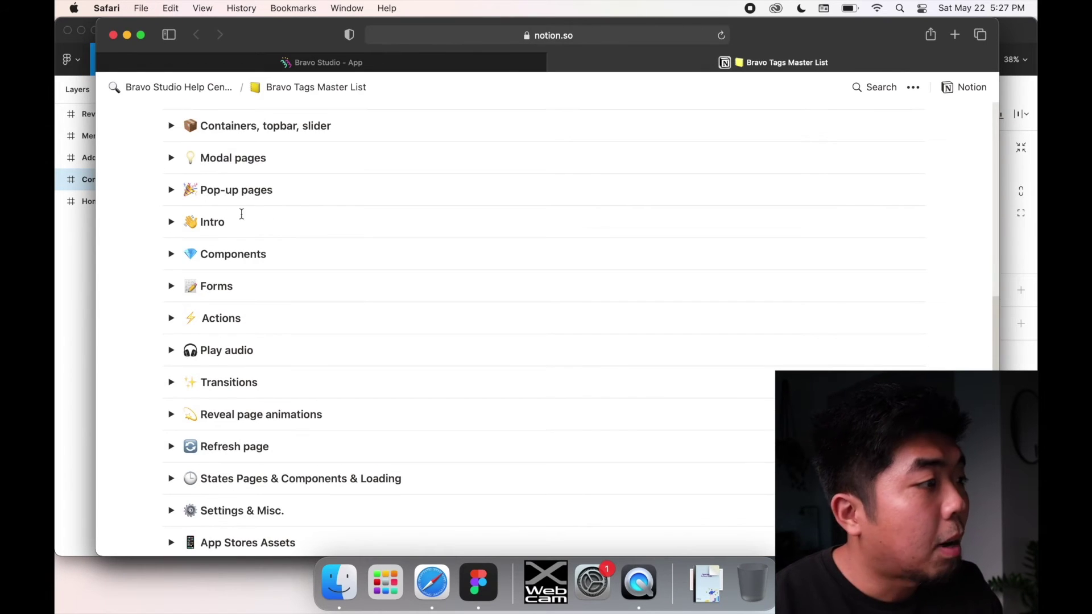
{"action": "left_click", "coordinate": [171, 191]}
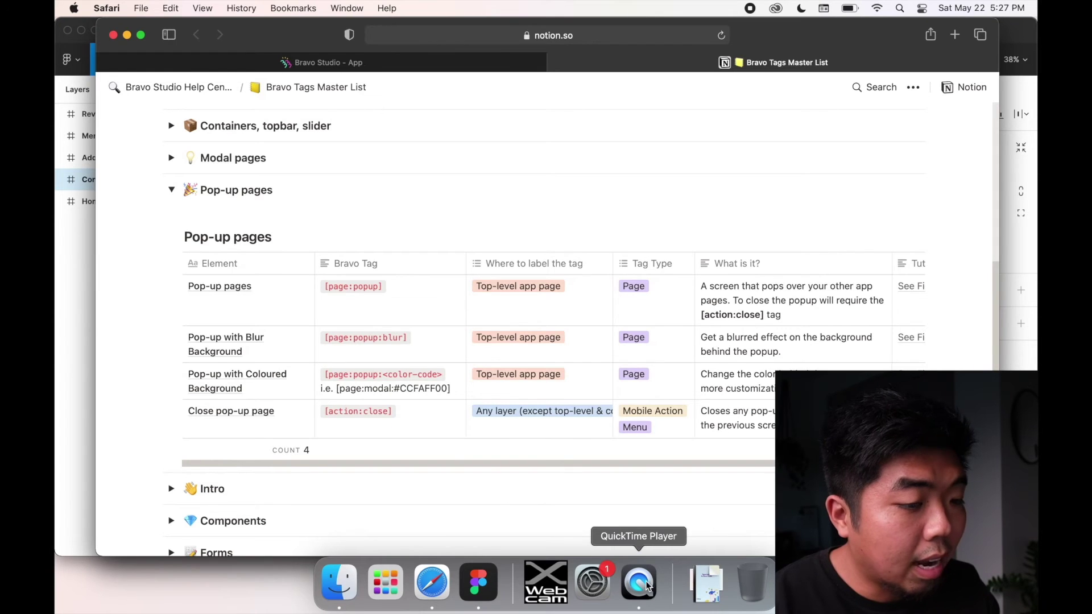
{"action": "key", "text": "ctrl+Up"}
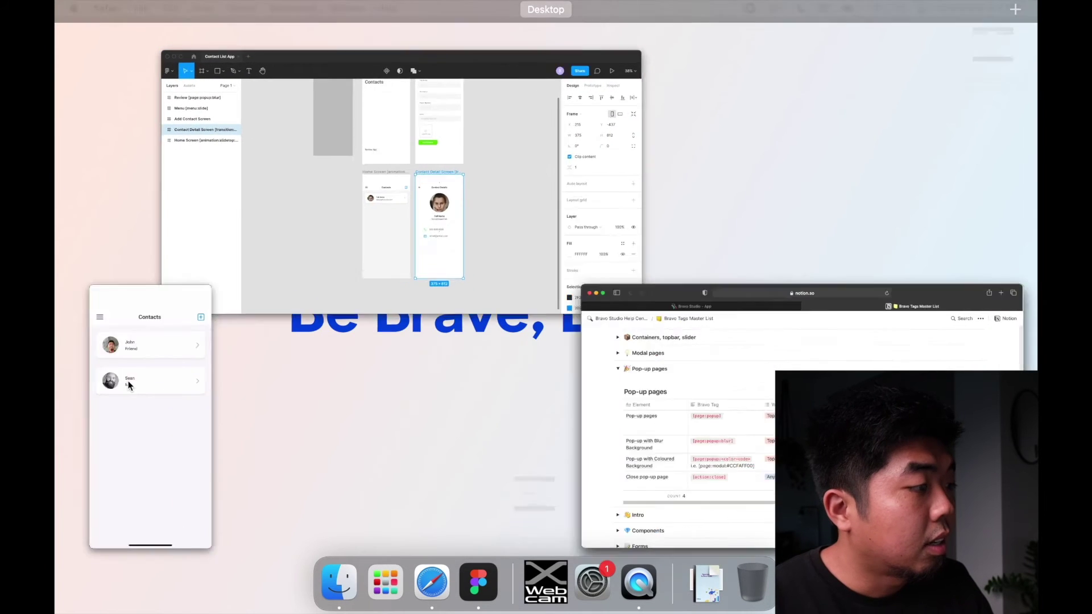
Bring the QuickTime phone mirror window to the front
{"action": "left_click", "coordinate": [126, 377]}
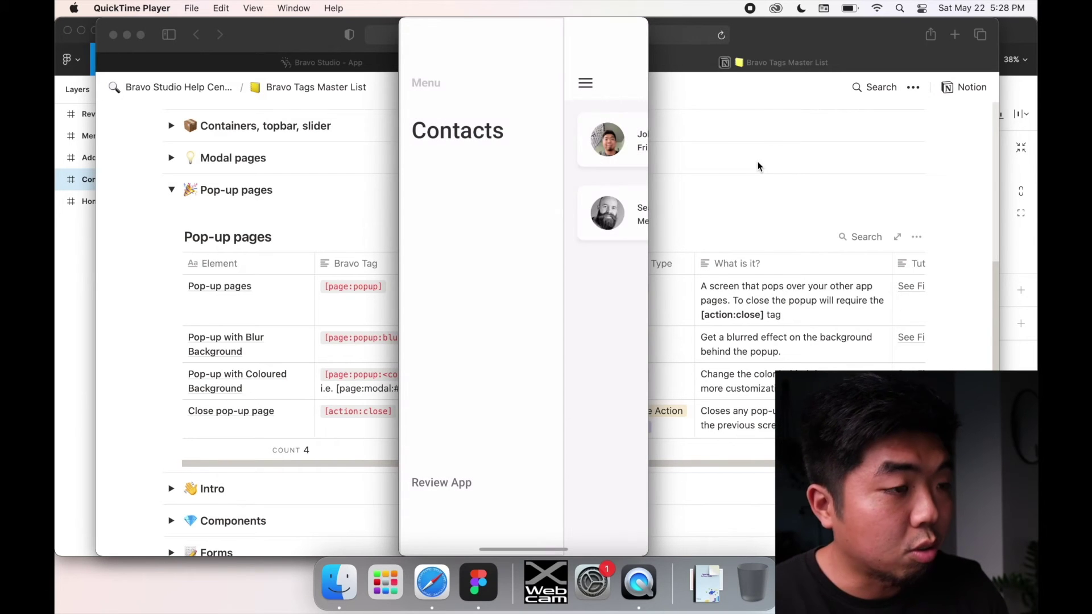
Bring Notion's Pop-up pages table with [page:popup:blur] and [action:close] back to the front
{"action": "left_click", "coordinate": [348, 215]}
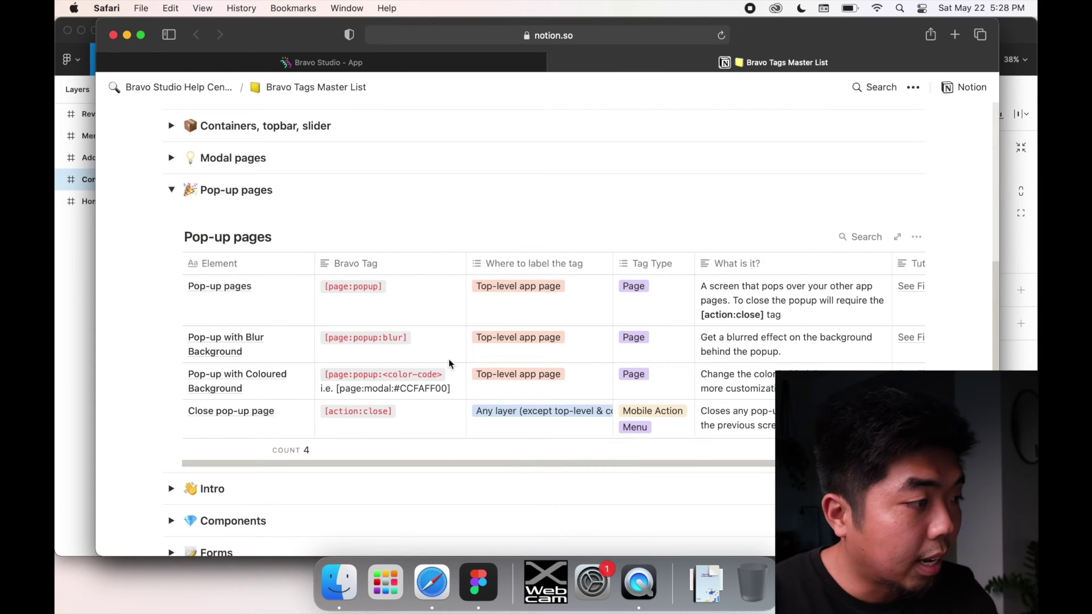
Move the Review [page:popup:blur] frame beside the Menu frame and bring its blue header into view
{"action": "left_click", "coordinate": [478, 586]}
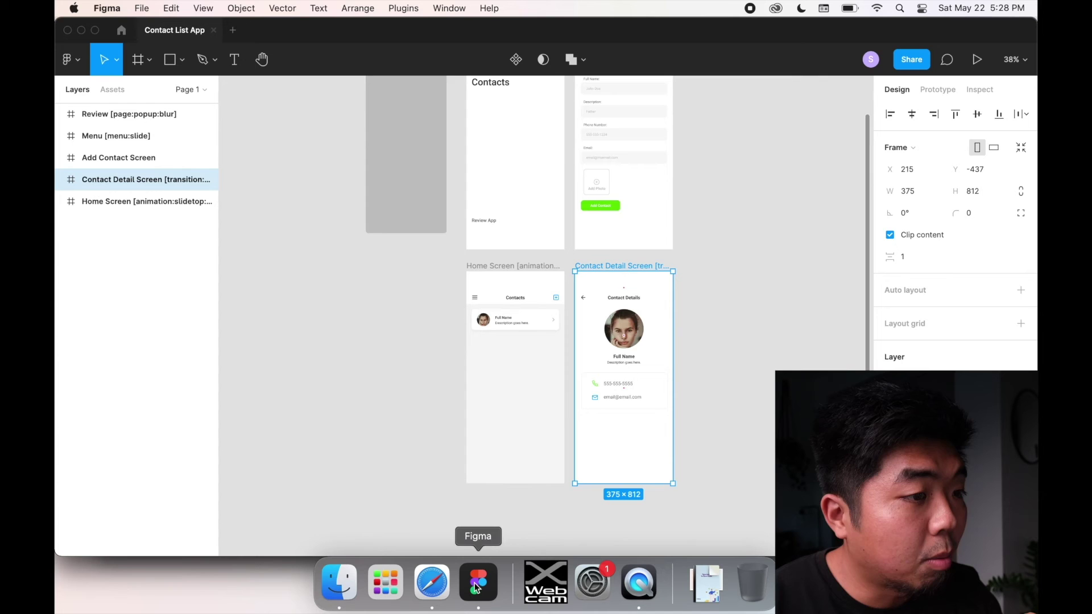
{"action": "scroll", "coordinate": [430, 338], "scroll_direction": "up", "scroll_amount": 2}
{"action": "scroll", "coordinate": [431, 338], "scroll_direction": "down", "scroll_amount": 1}
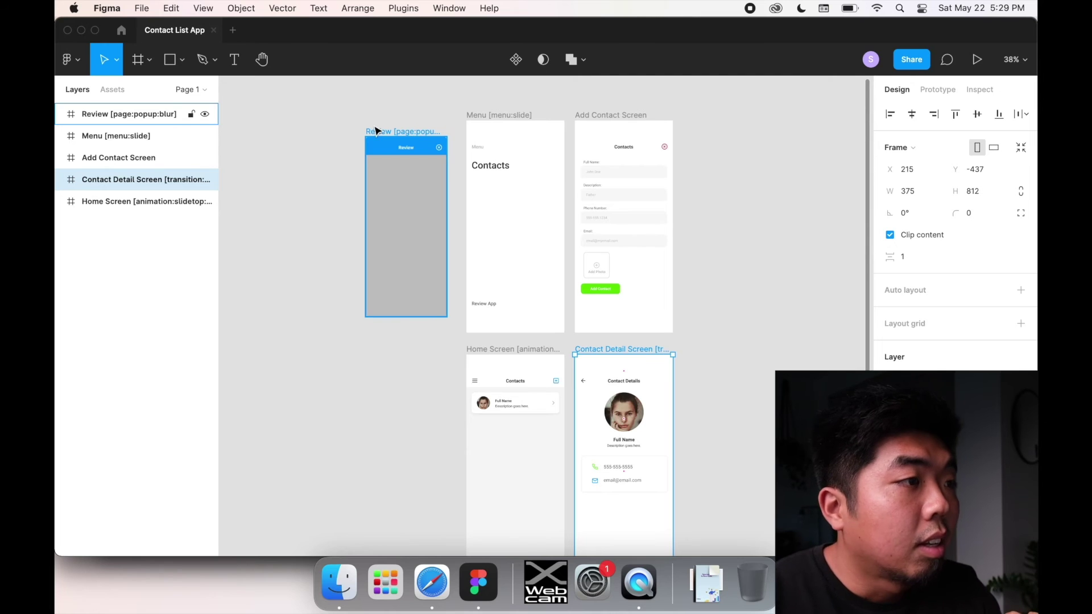
{"action": "mouse_move", "coordinate": [388, 134]}
{"action": "left_mouse_down"}
{"action": "mouse_move", "coordinate": [510, 135]}
{"action": "mouse_move", "coordinate": [393, 140]}
{"action": "mouse_move", "coordinate": [356, 125]}
{"action": "mouse_move", "coordinate": [369, 133]}
{"action": "left_mouse_up"}
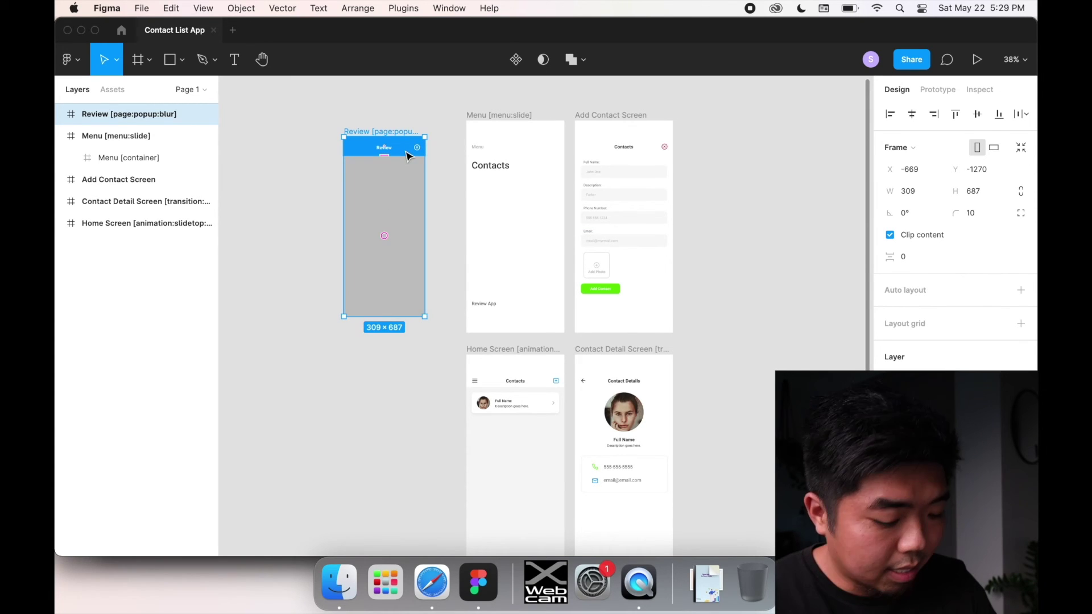
{"action": "scroll", "coordinate": [407, 156], "scroll_direction": "up", "scroll_amount": 5}
{"action": "scroll", "coordinate": [414, 176], "scroll_direction": "up", "scroll_amount": 3}
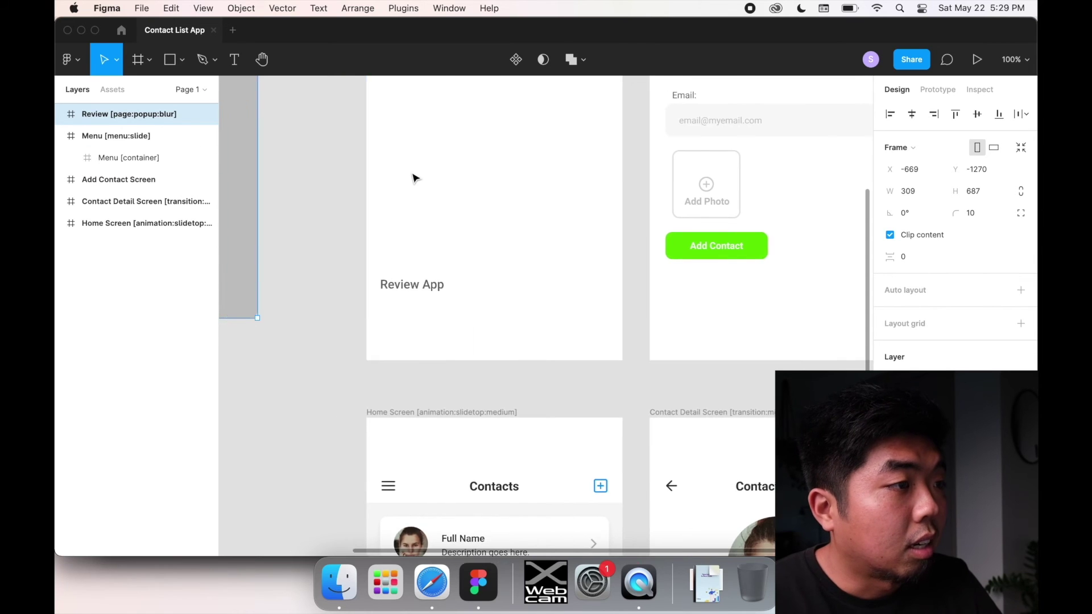
{"action": "scroll", "coordinate": [416, 175], "scroll_direction": "left", "scroll_amount": 5}
{"action": "left_click_drag", "start_coordinate": [434, 136], "coordinate": [464, 369]}
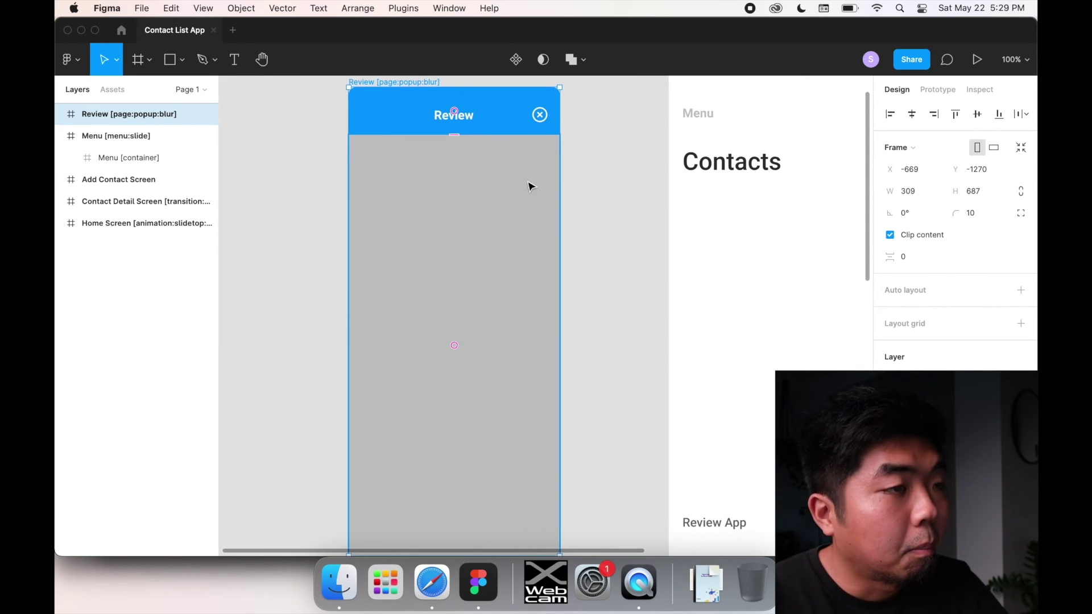
Collapse Menu [menu:slide] in Layers, edit the Review layer's tag, and bring Notion forward
{"action": "left_click", "coordinate": [622, 142]}
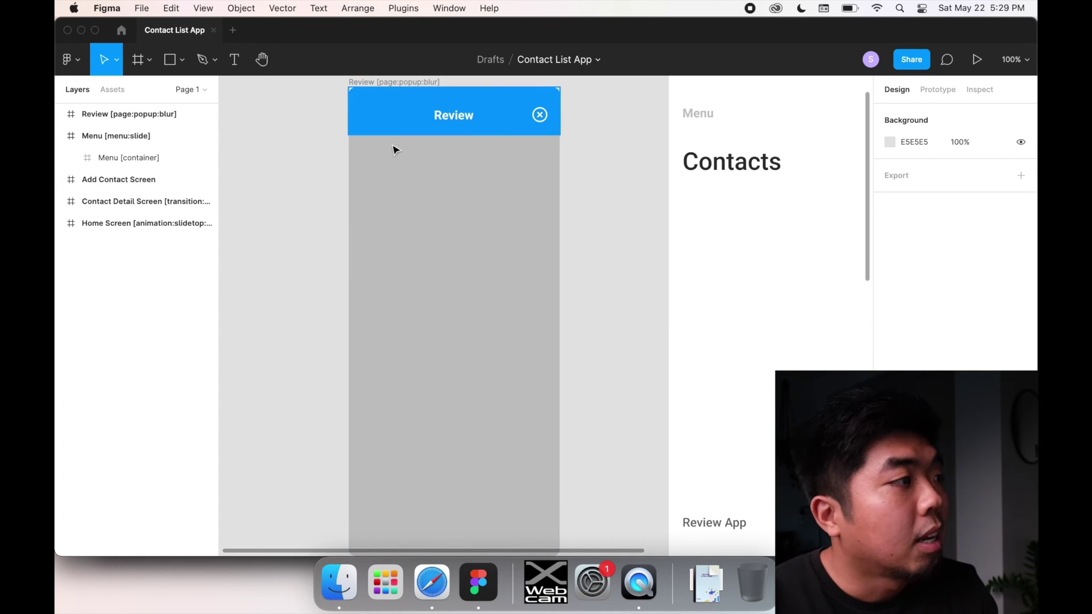
{"action": "left_click", "coordinate": [116, 114]}
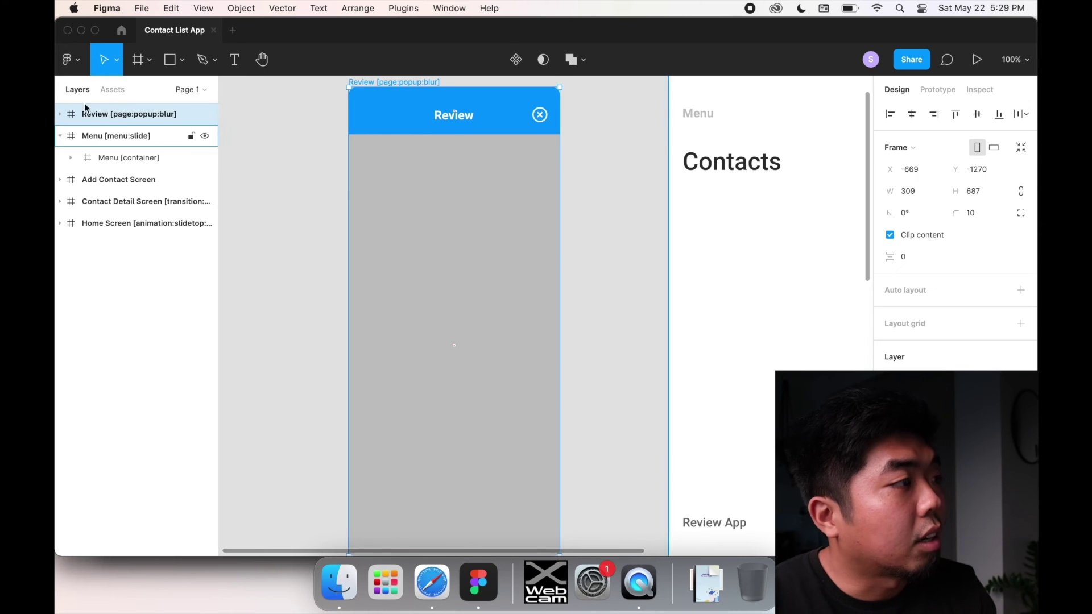
{"action": "left_click", "coordinate": [60, 135]}
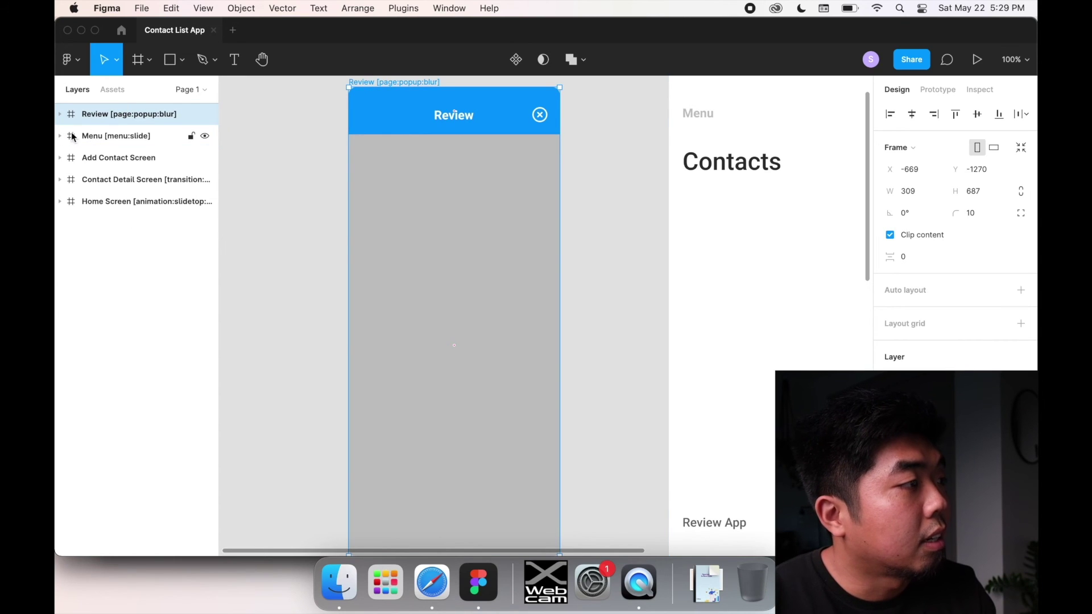
{"action": "left_click", "coordinate": [142, 119]}
{"action": "double_click", "coordinate": [142, 118]}
{"action": "left_click", "coordinate": [110, 115]}
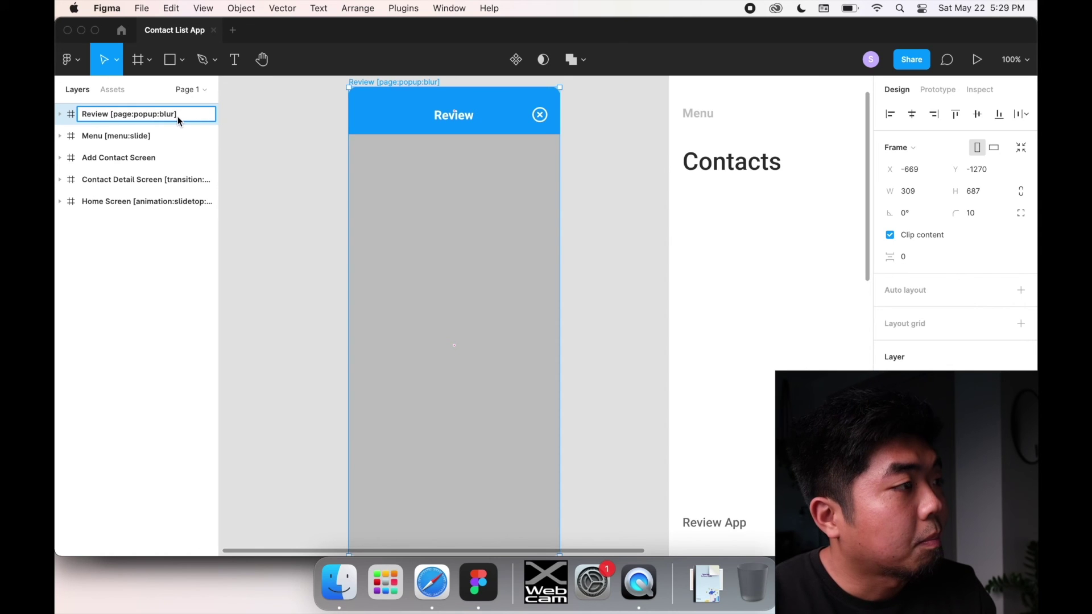
{"action": "left_click", "coordinate": [447, 594]}
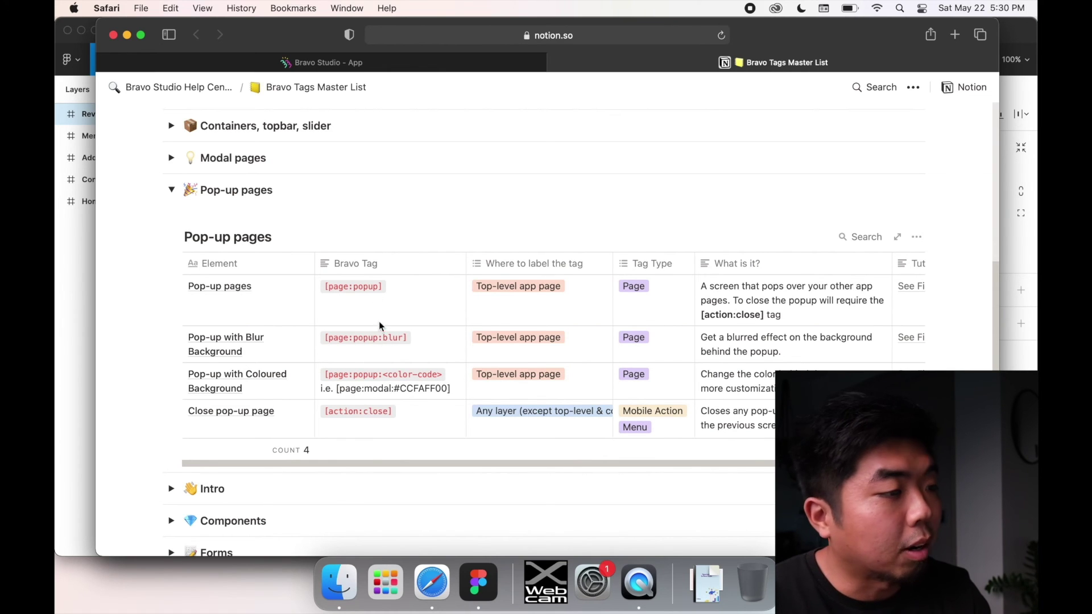
Expand the Review frame and its Header [container] layer, then select the x-circle [action:close] icon
{"action": "left_click", "coordinate": [85, 228]}
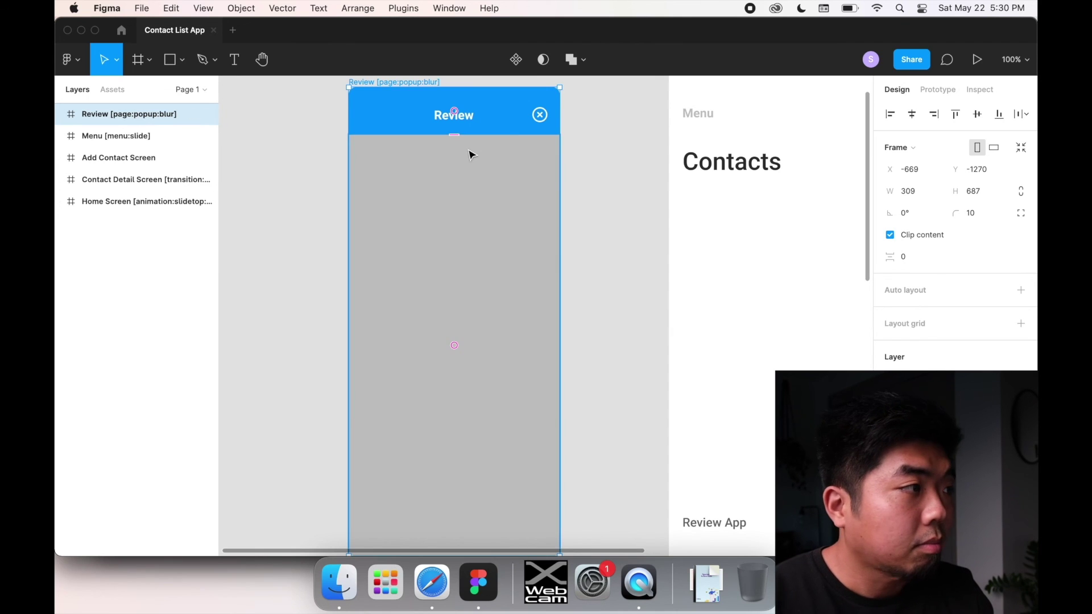
{"action": "left_click", "coordinate": [60, 116]}
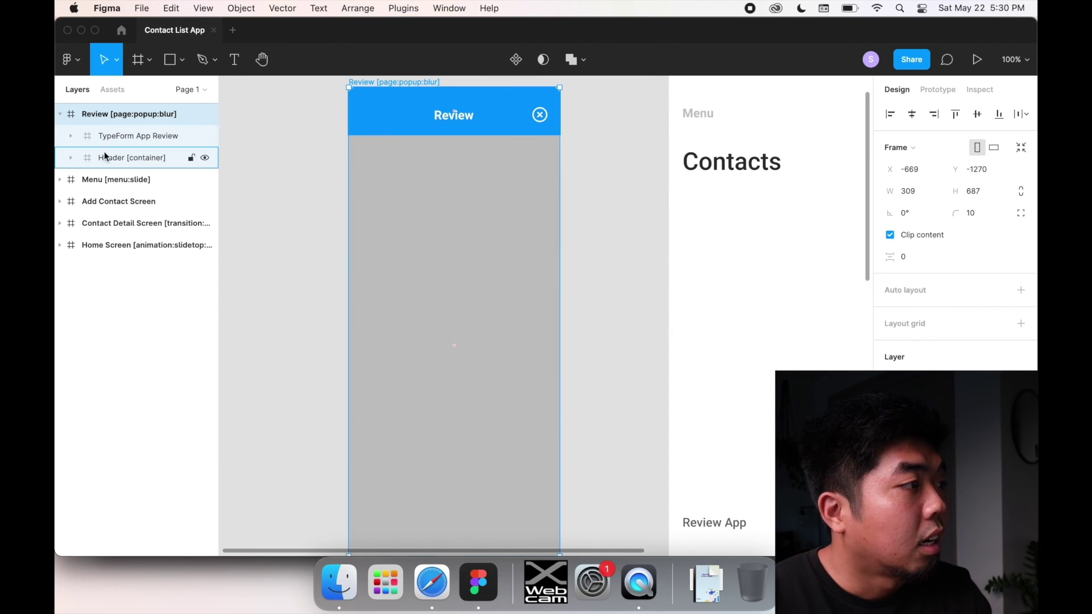
{"action": "left_click", "coordinate": [63, 157]}
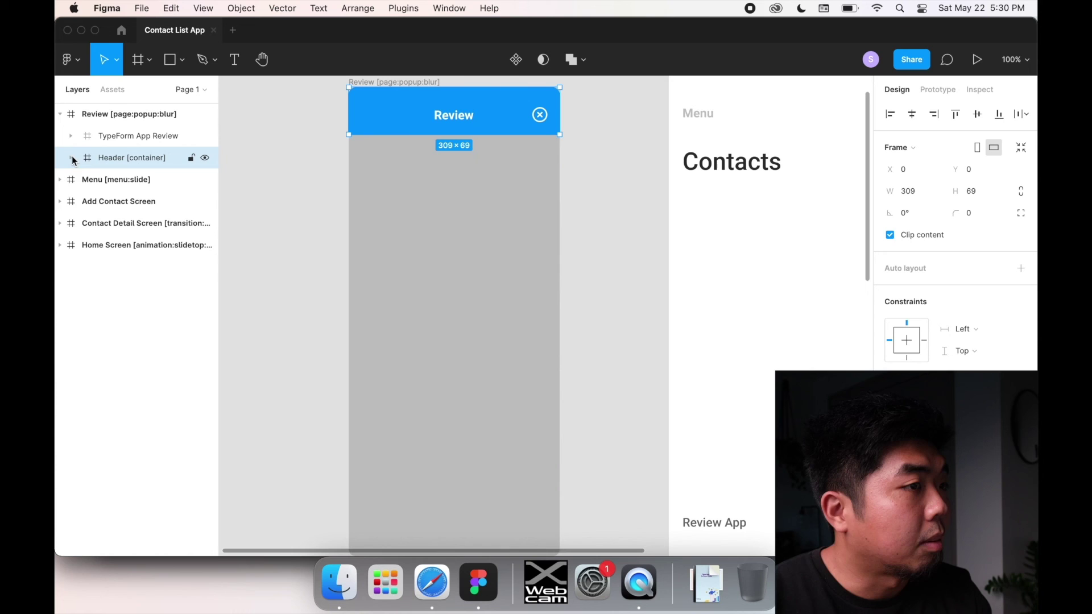
{"action": "left_click", "coordinate": [71, 157]}
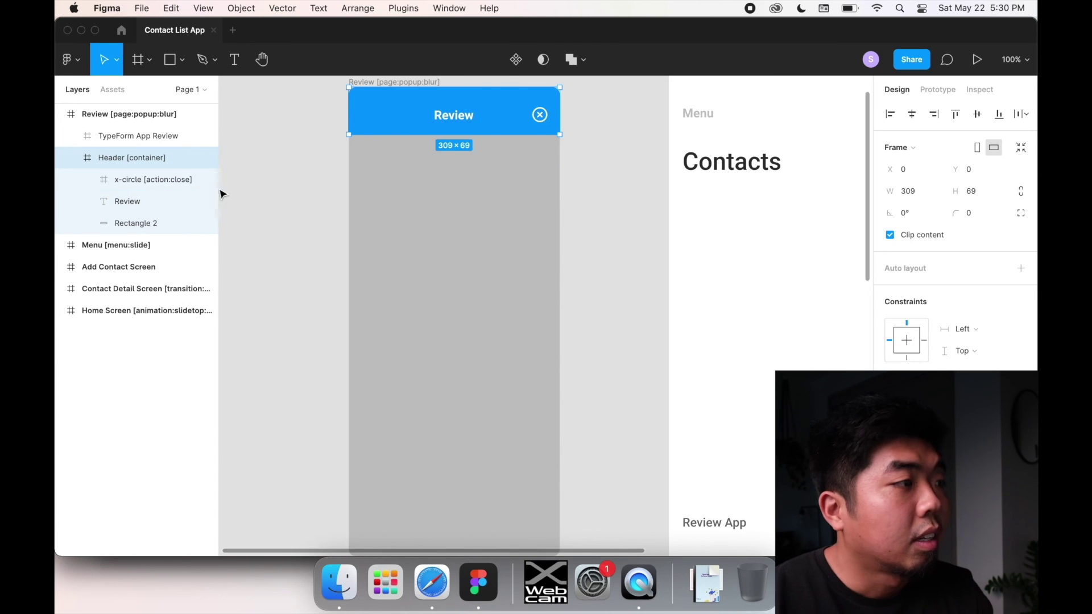
{"action": "left_click", "coordinate": [158, 181]}
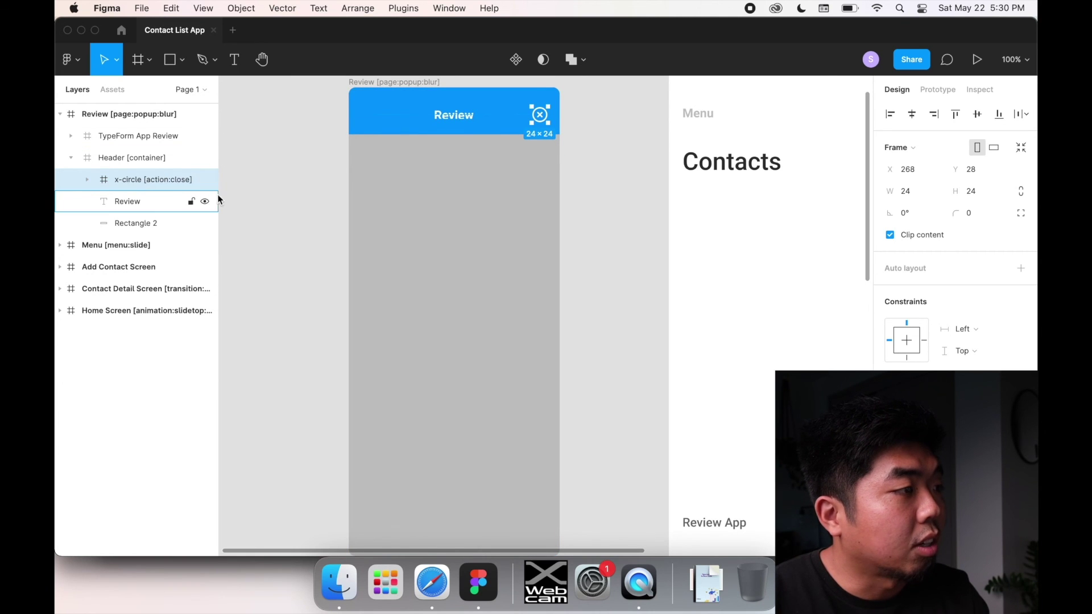
Check the action:close tag against the Notion list, then deselect the close icon in Figma
{"action": "left_click", "coordinate": [433, 580]}
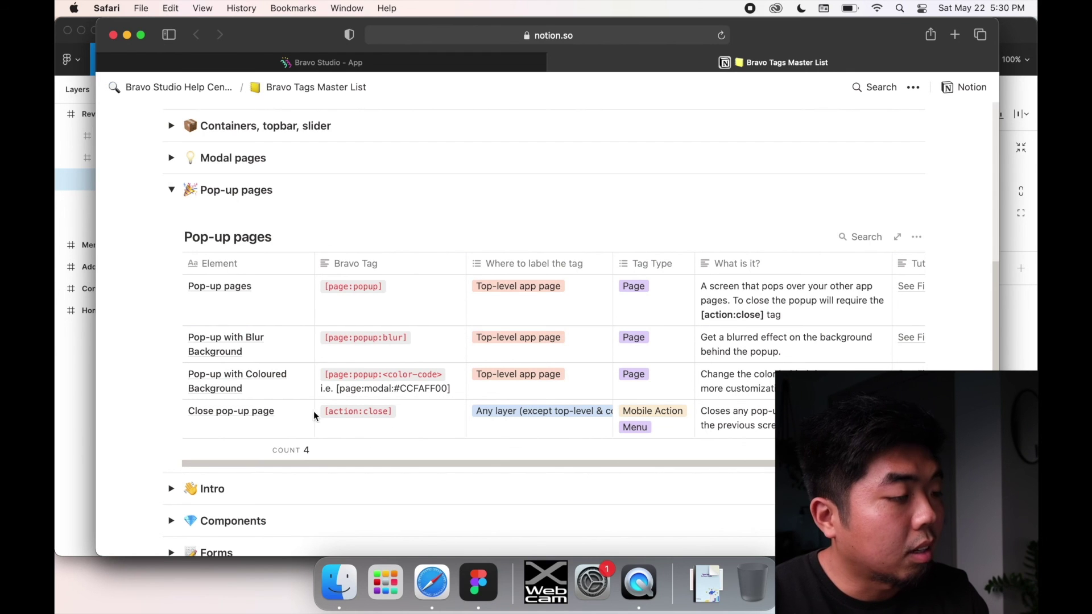
{"action": "left_click", "coordinate": [73, 206]}
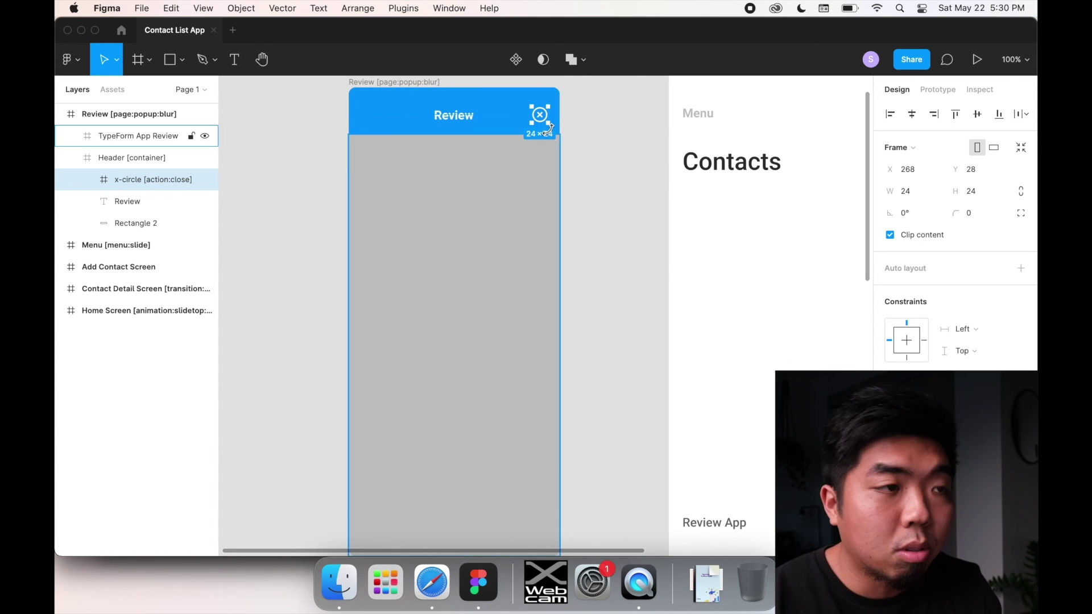
{"action": "left_click", "coordinate": [584, 118]}
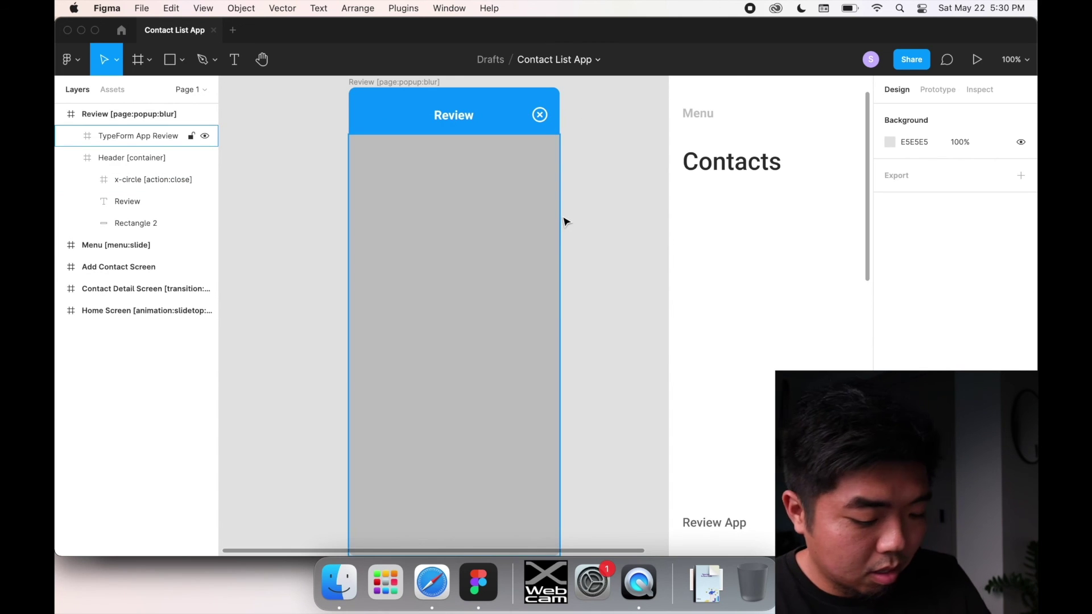
{"action": "scroll", "coordinate": [566, 220], "scroll_direction": "down", "scroll_amount": 5}
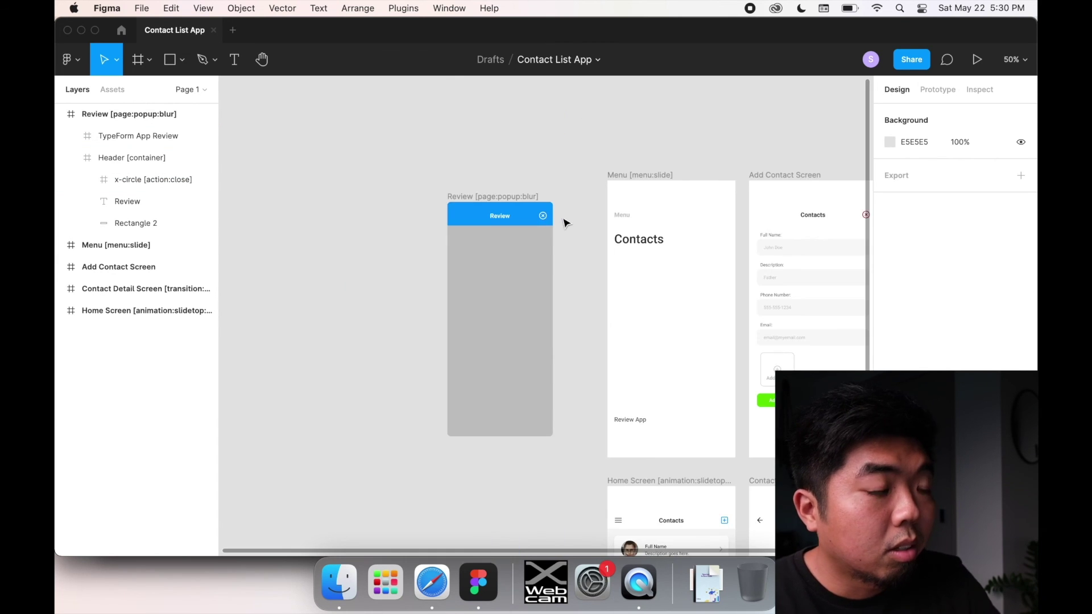
{"action": "scroll", "coordinate": [565, 225], "scroll_direction": "right", "scroll_amount": 4}
{"action": "key", "text": "ctrl+Up"}
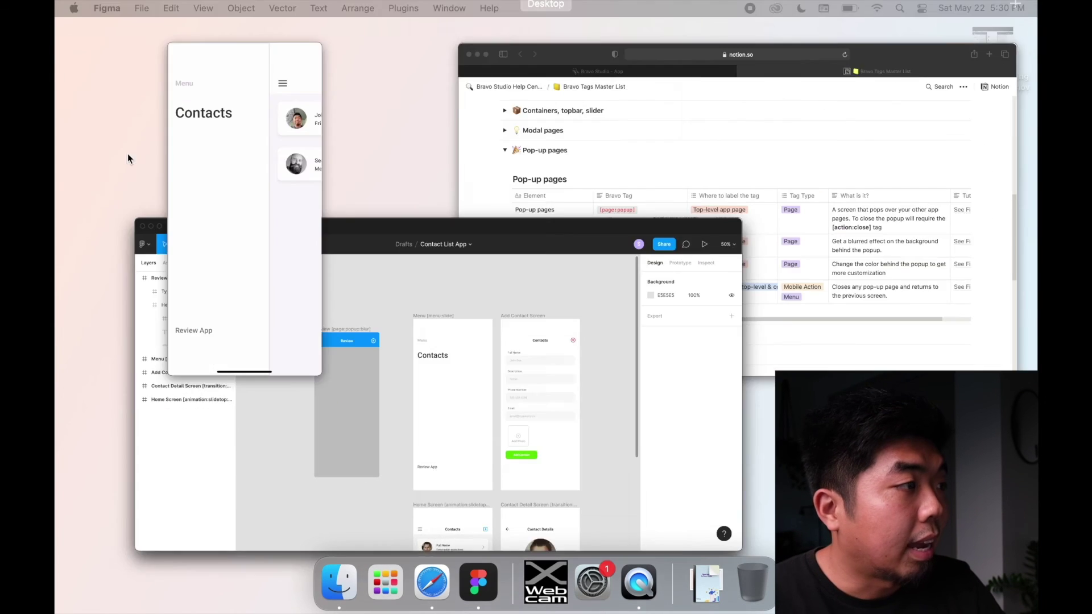
{"action": "left_click", "coordinate": [245, 194]}
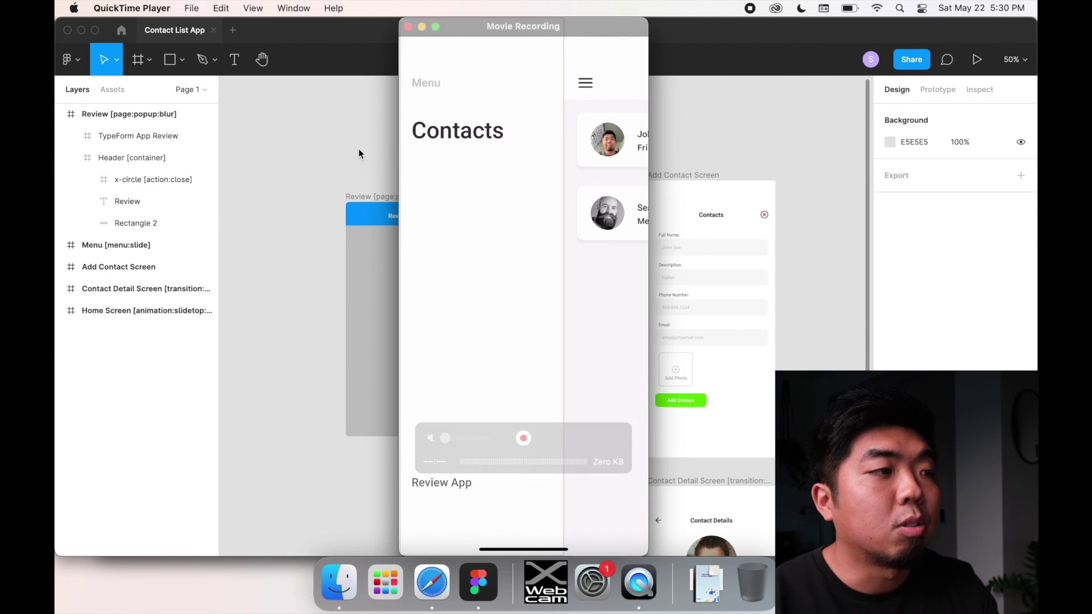
{"action": "left_click", "coordinate": [327, 108]}
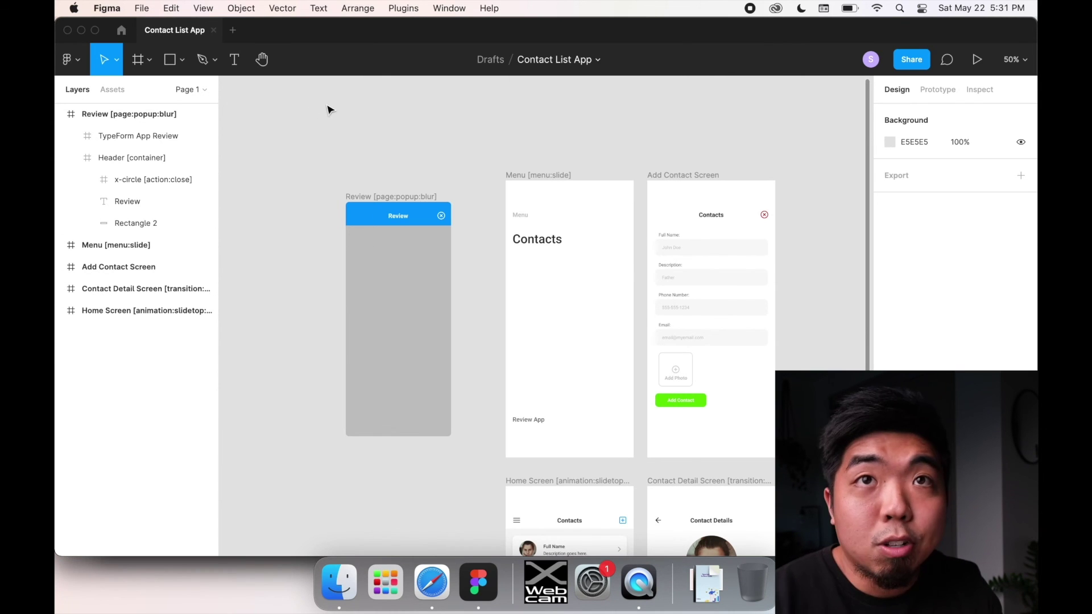